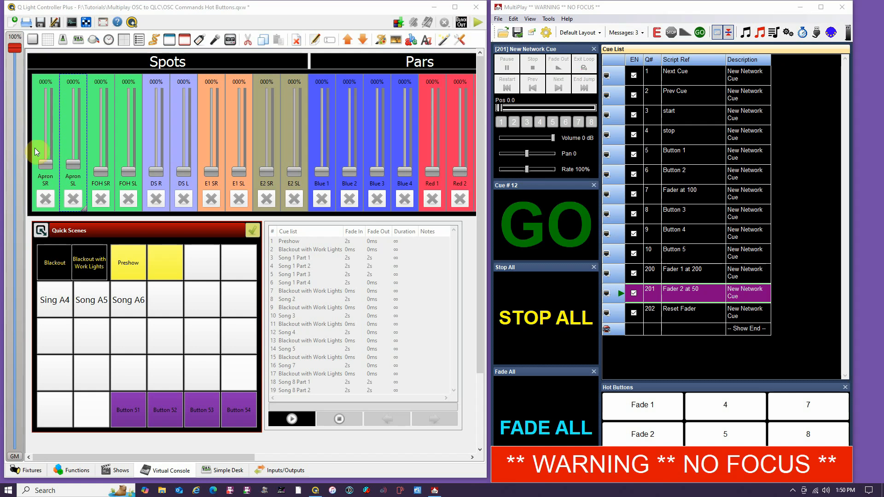
# - Review the Apron SR slider's external input and its level and override reset settings
pyautogui.doubleClick(35, 138)
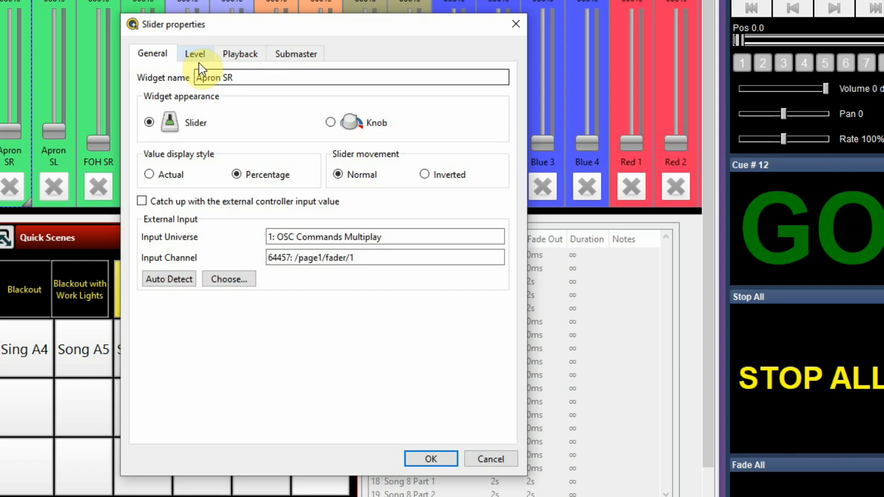
pyautogui.click(178, 85)
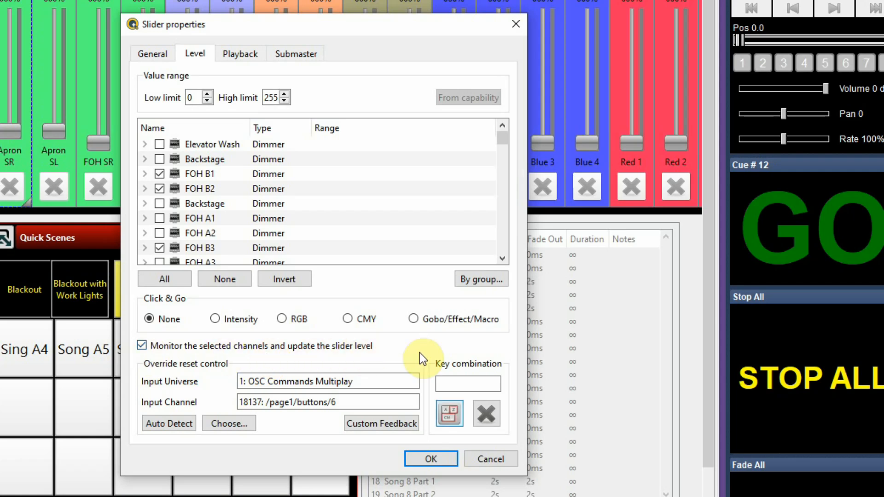
pyautogui.click(430, 458)
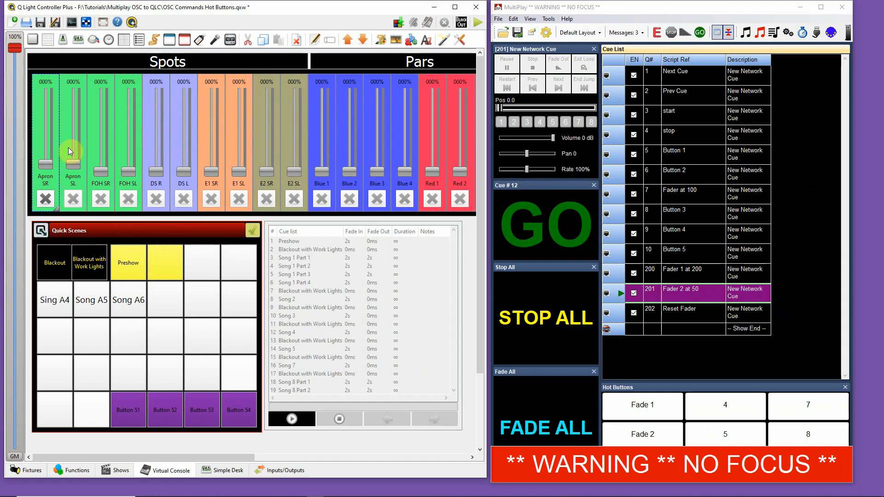
# - Switch to operate mode and test the Sing A4, Song A5 and Song A6 quick scenes in turn, turning the last one off
pyautogui.click(43, 314)
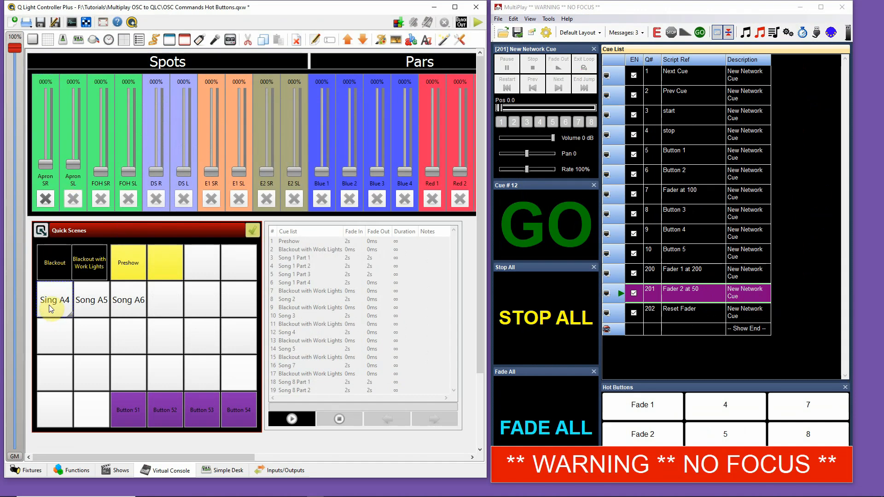
pyautogui.click(479, 25)
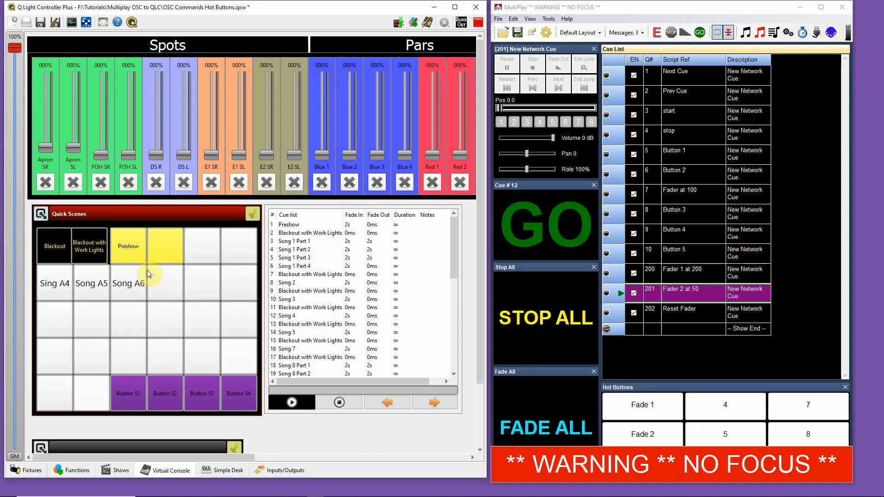
pyautogui.click(58, 281)
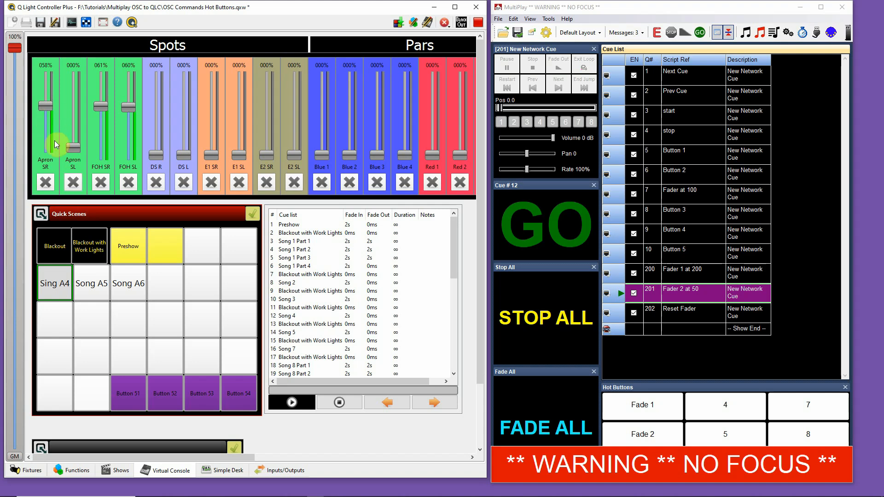
pyautogui.click(100, 289)
pyautogui.click(133, 294)
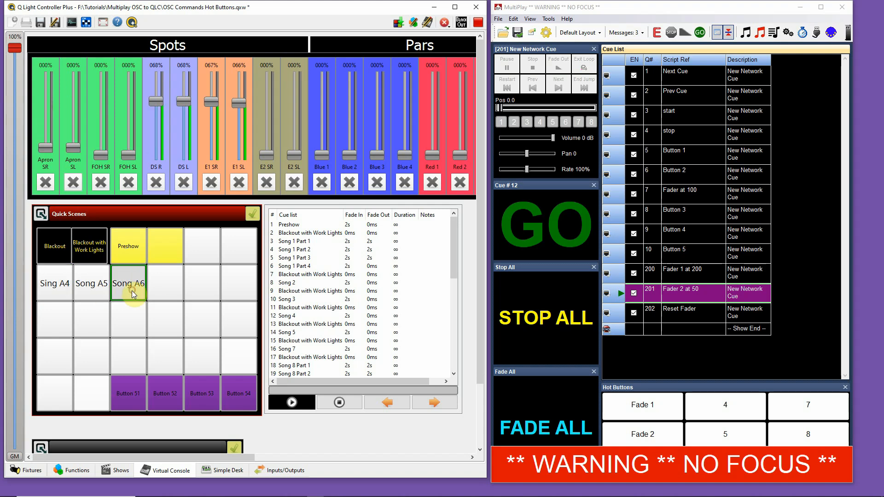
pyautogui.click(132, 292)
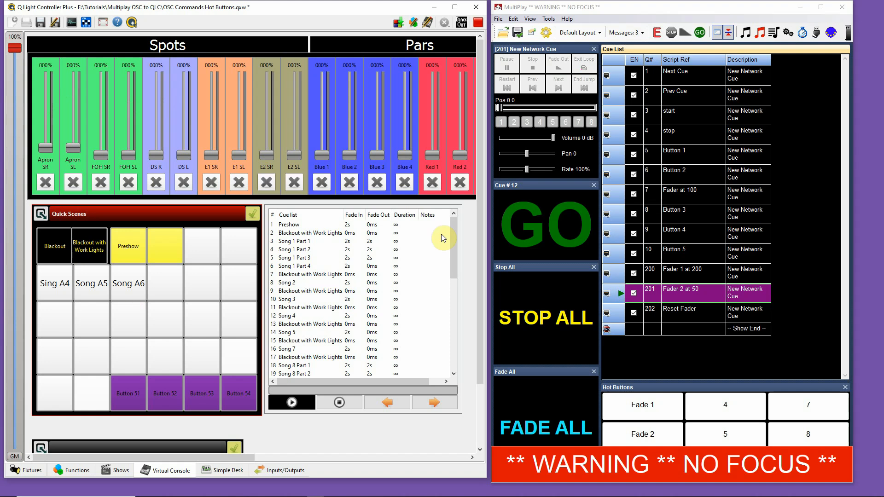
# - Test the cue list by starting playback at Preshow, advancing through the following cues and stopping it
pyautogui.click(293, 404)
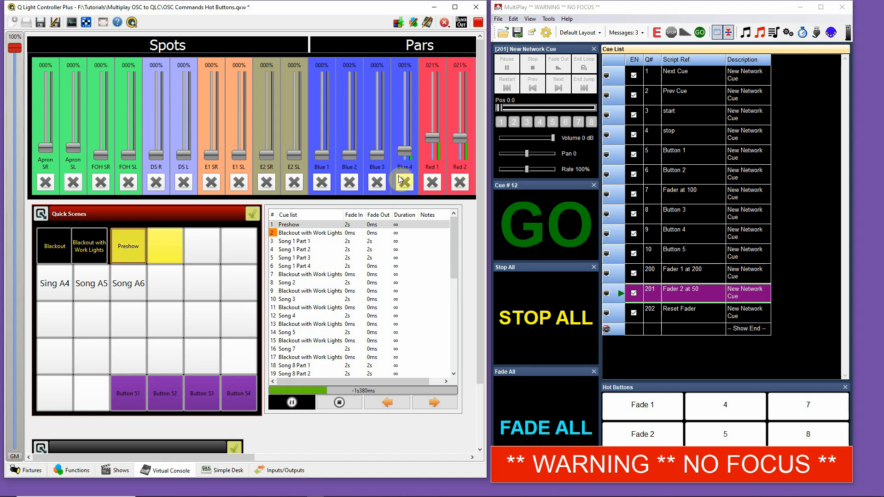
pyautogui.click(438, 404)
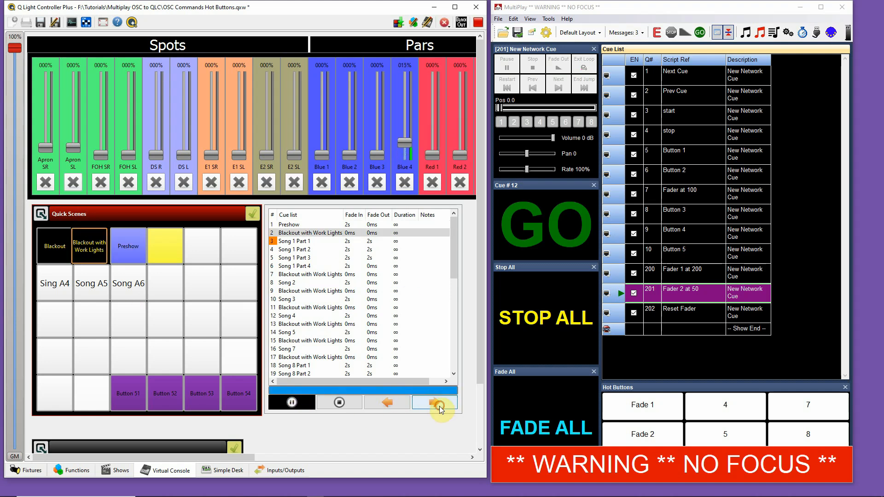
pyautogui.click(439, 407)
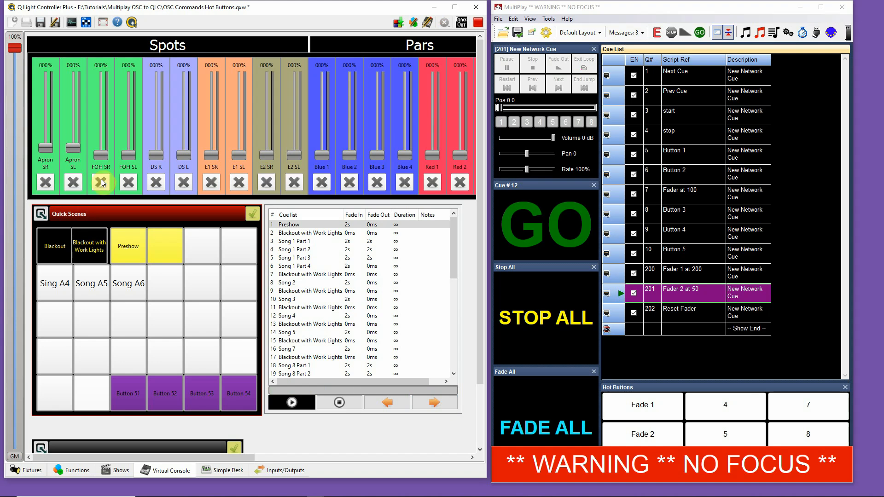
# - Activate the Sing A4 scene and override its levels to about 27% on Apron SR, 35% on FOH SR and 34% on FOH SL
pyautogui.click(55, 289)
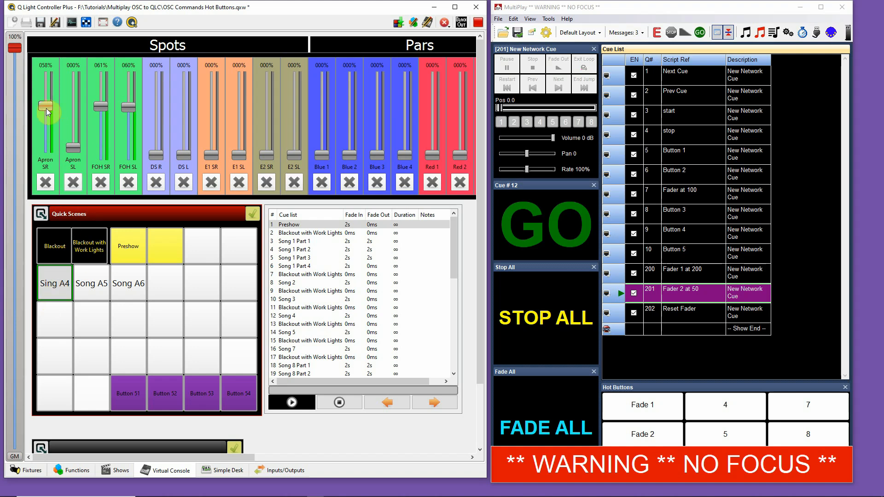
pyautogui.moveTo(43, 106); pyautogui.dragTo(48, 112)
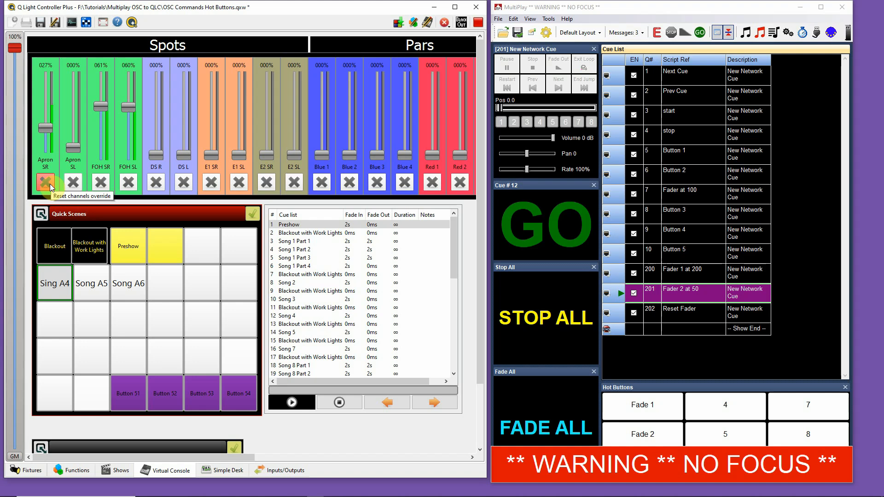
pyautogui.moveTo(103, 107); pyautogui.dragTo(137, 127)
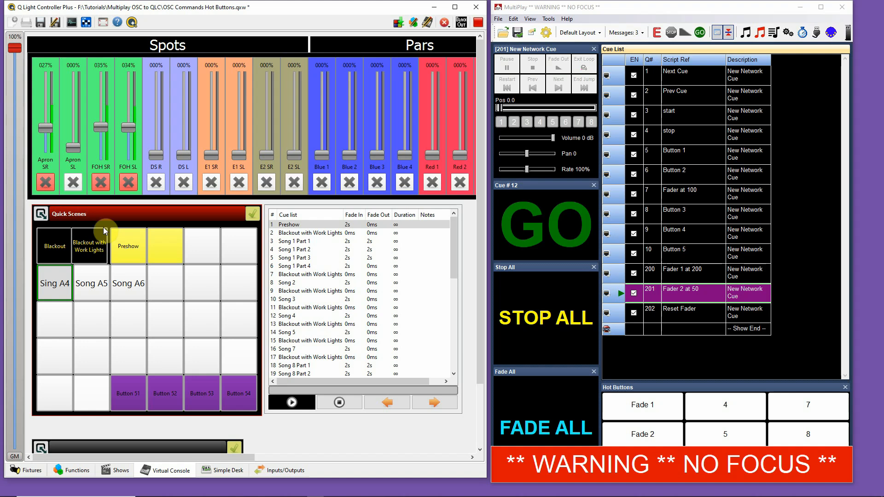
# - Reset the channel overrides on the Apron SR, FOH SR and FOH SL sliders
pyautogui.click(45, 183)
pyautogui.click(101, 186)
pyautogui.click(125, 187)
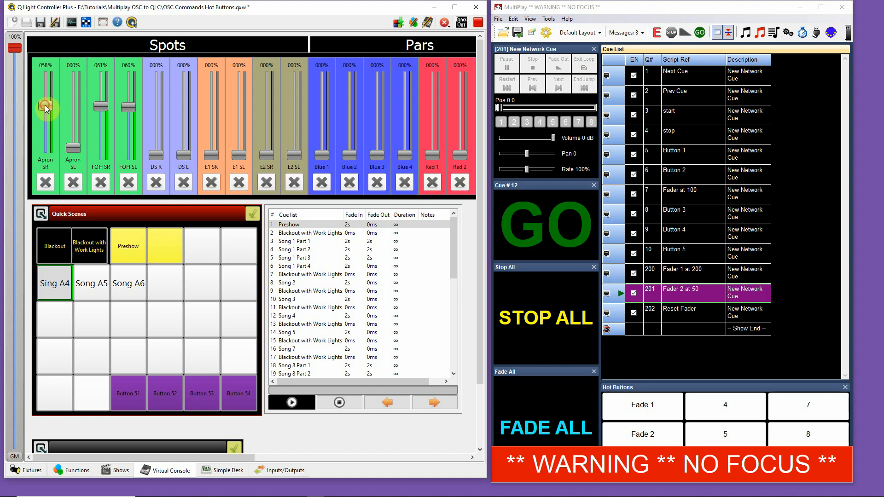
# - Lower Apron SR once more and reset its override, then turn off Sing A4 and return to design mode
pyautogui.moveTo(45, 106); pyautogui.dragTo(46, 124)
pyautogui.click(45, 183)
pyautogui.click(54, 284)
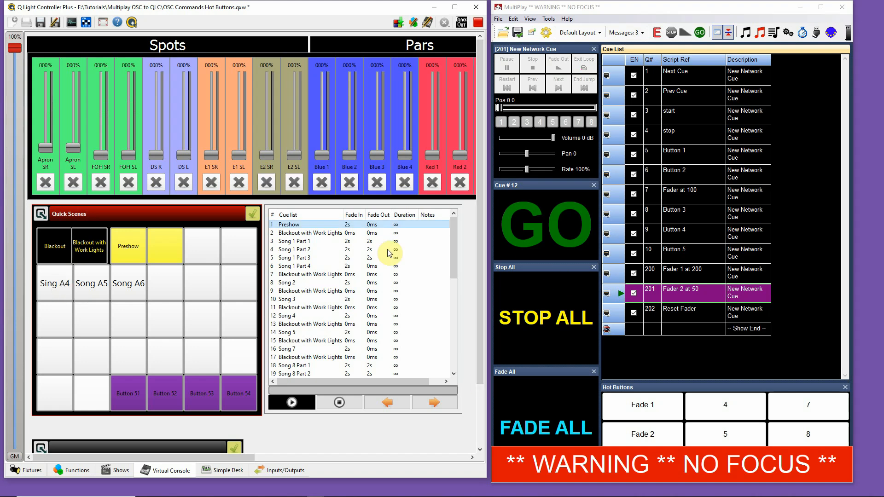
pyautogui.click(477, 25)
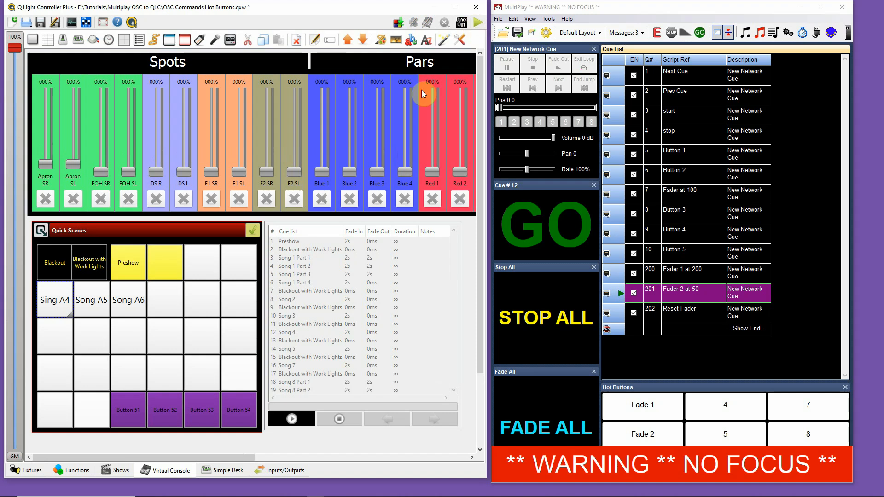
# - Open the input mapping of the OSC Commands Multiplay profile and sort its channels by name
pyautogui.click(285, 472)
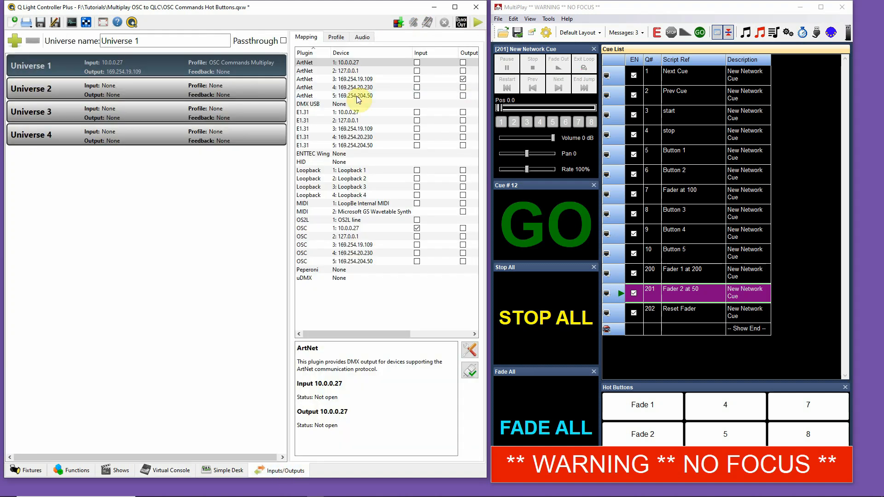
pyautogui.click(335, 38)
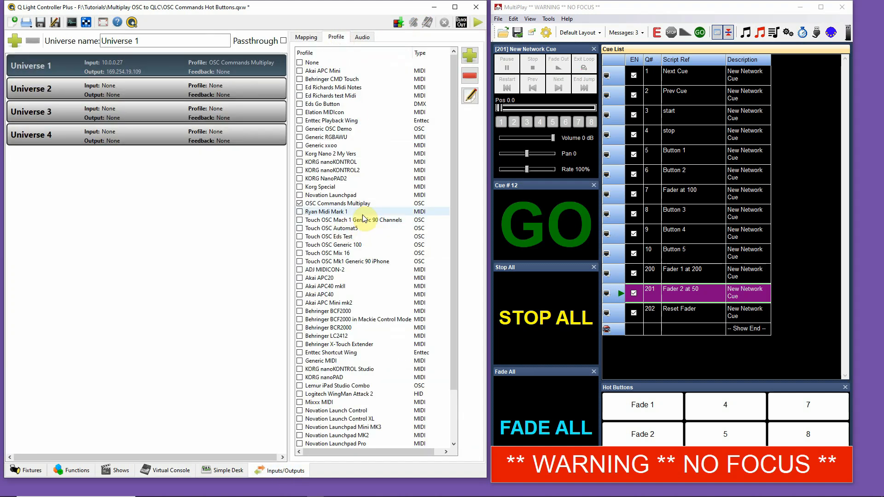
pyautogui.doubleClick(349, 204)
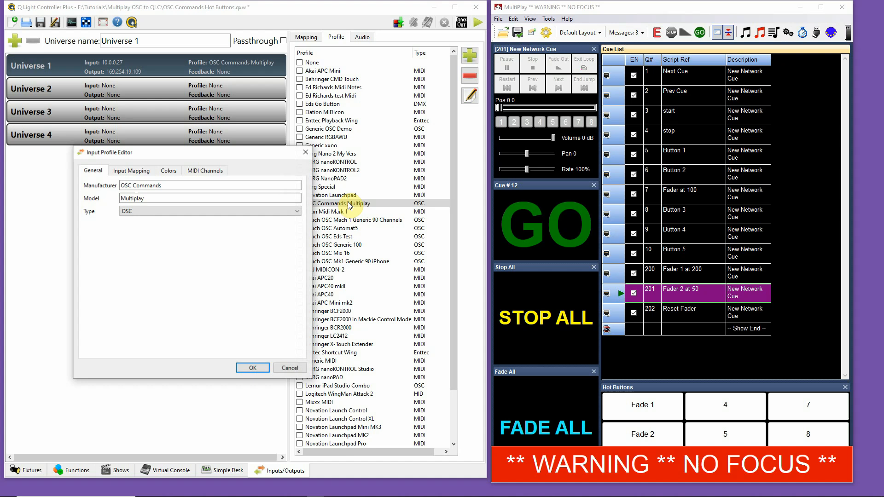
pyautogui.click(132, 171)
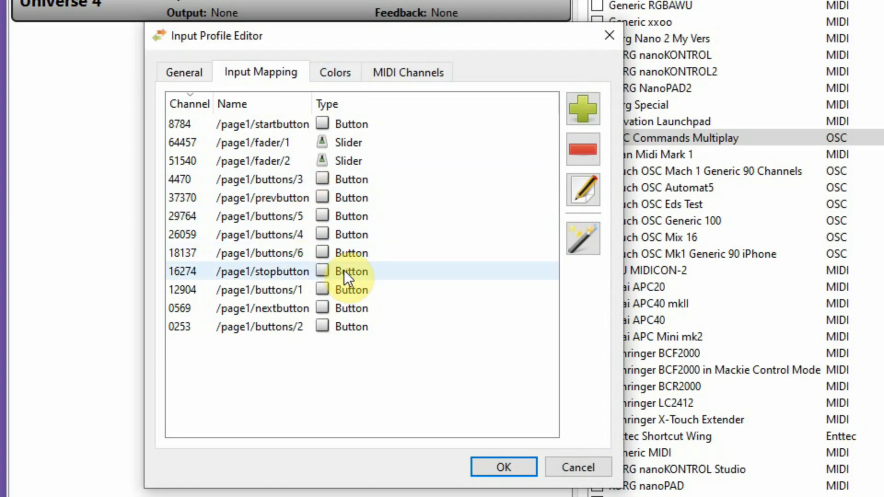
pyautogui.click(240, 104)
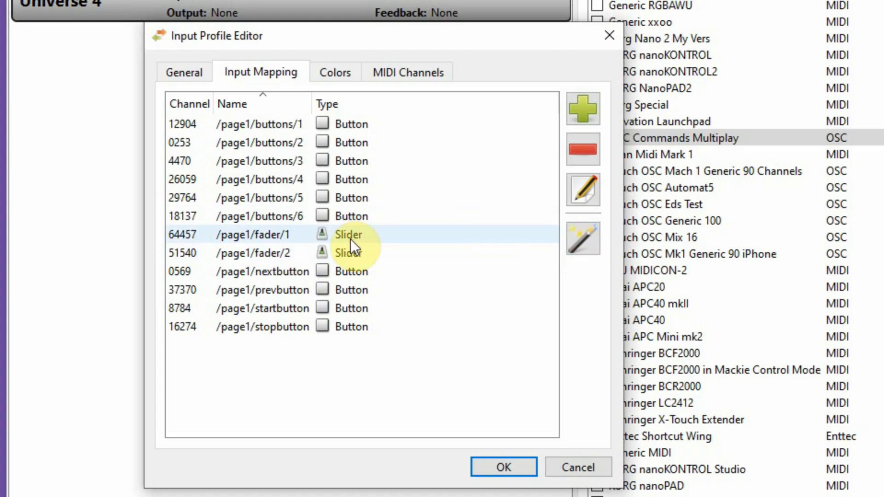
# - Set the type of the /page1/fader/1 input channel to Slider and save the input profile
pyautogui.doubleClick(332, 236)
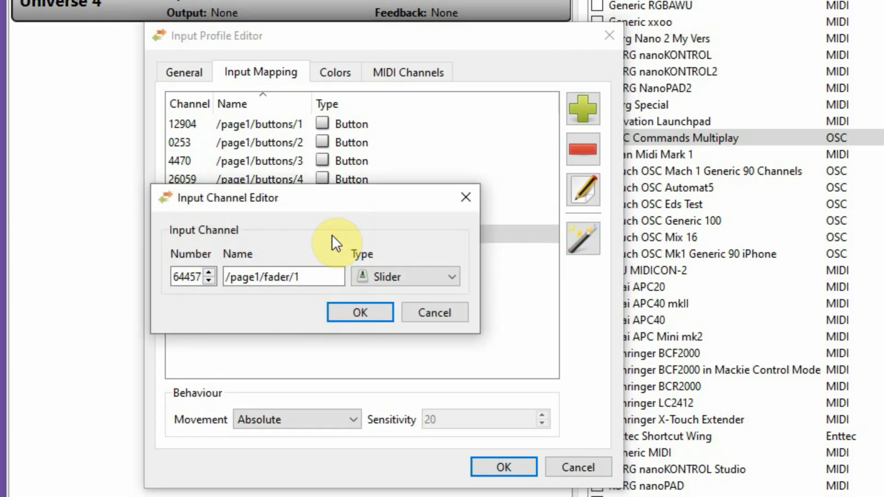
pyautogui.click(458, 277)
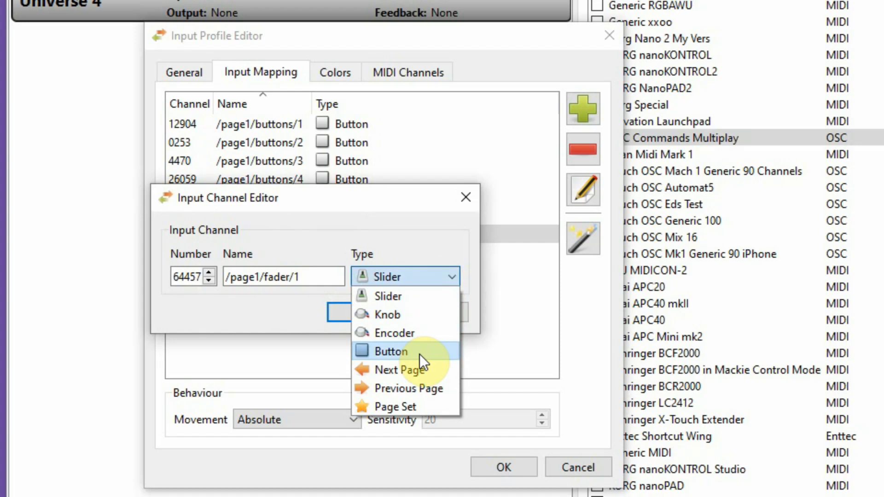
pyautogui.click(424, 291)
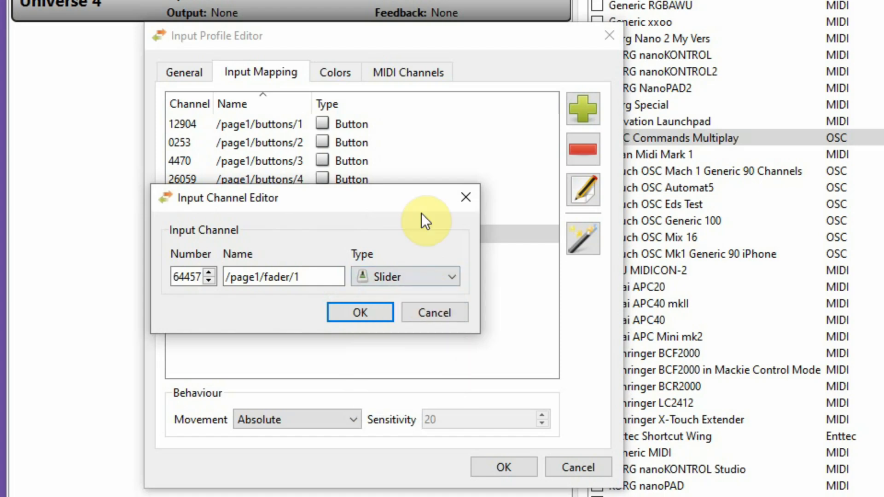
pyautogui.click(363, 320)
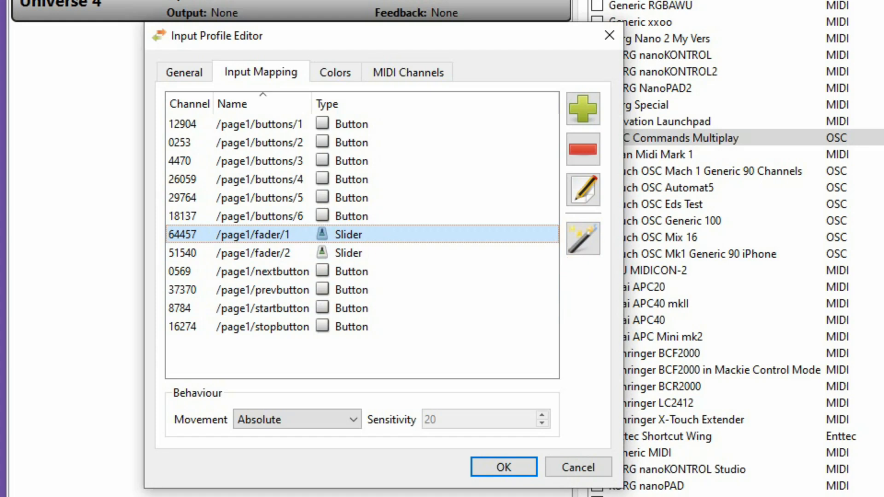
pyautogui.doubleClick(346, 237)
pyautogui.click(415, 281)
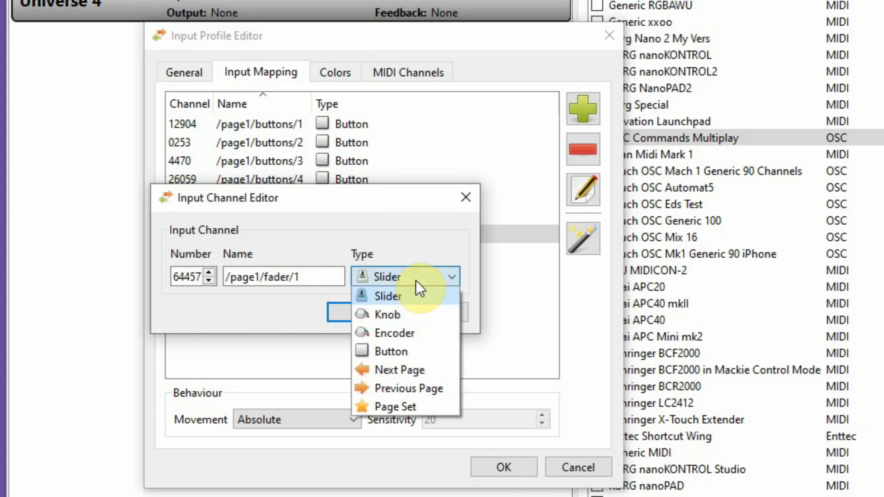
pyautogui.click(412, 296)
pyautogui.click(363, 312)
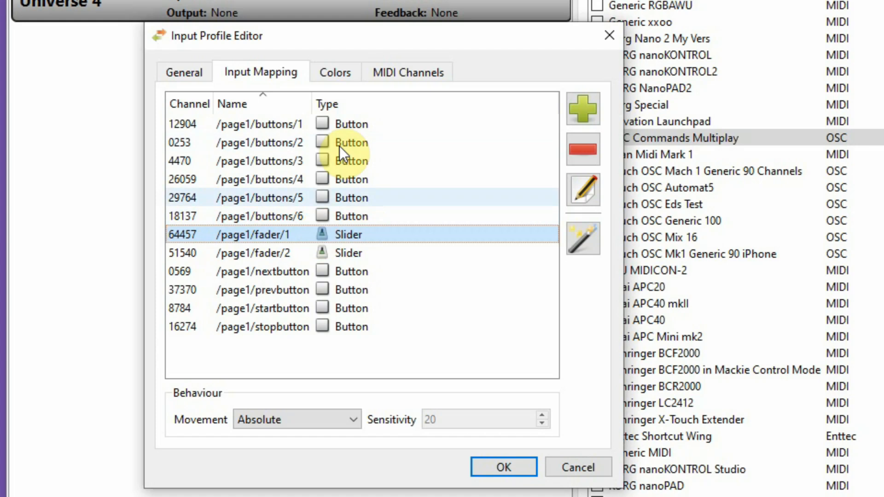
pyautogui.click(503, 469)
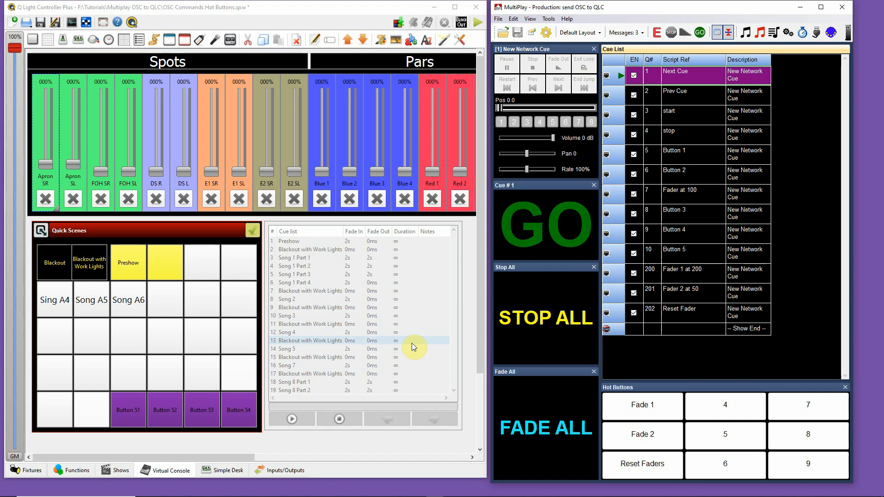
# - Assign the OSC Commands Multiplay channel 64457: /page1/fader/1 as the external input of the Apron SR slider
pyautogui.doubleClick(37, 146)
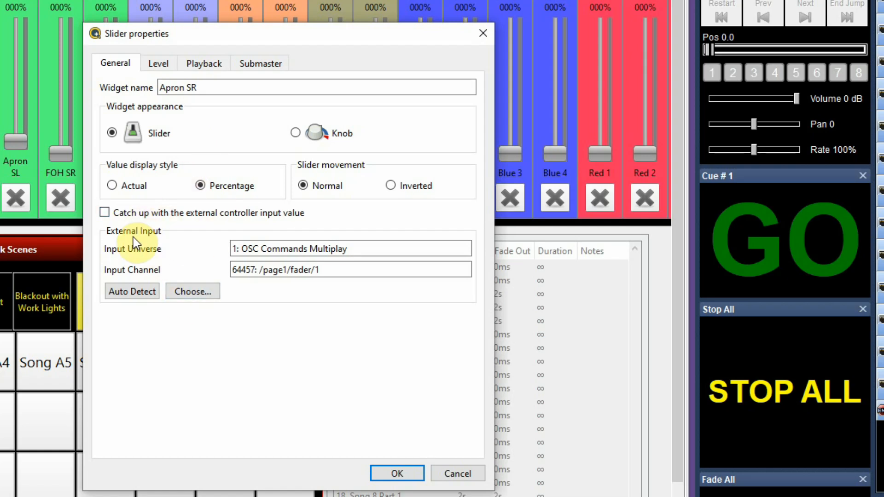
pyautogui.click(198, 295)
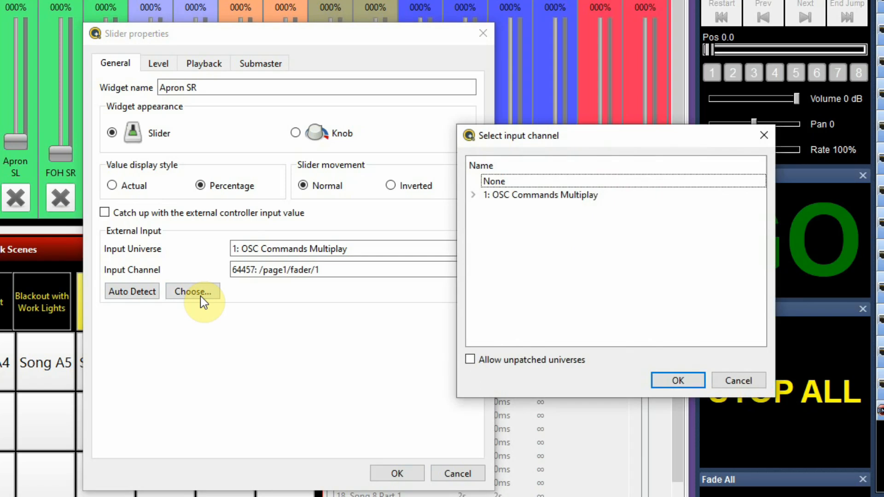
pyautogui.click(473, 193)
pyautogui.moveTo(753, 233); pyautogui.dragTo(770, 296)
pyautogui.click(585, 340)
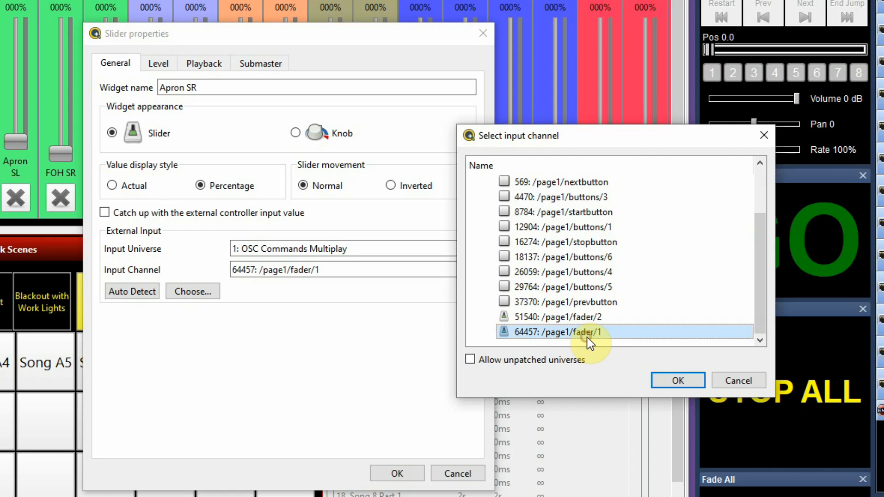
pyautogui.click(682, 381)
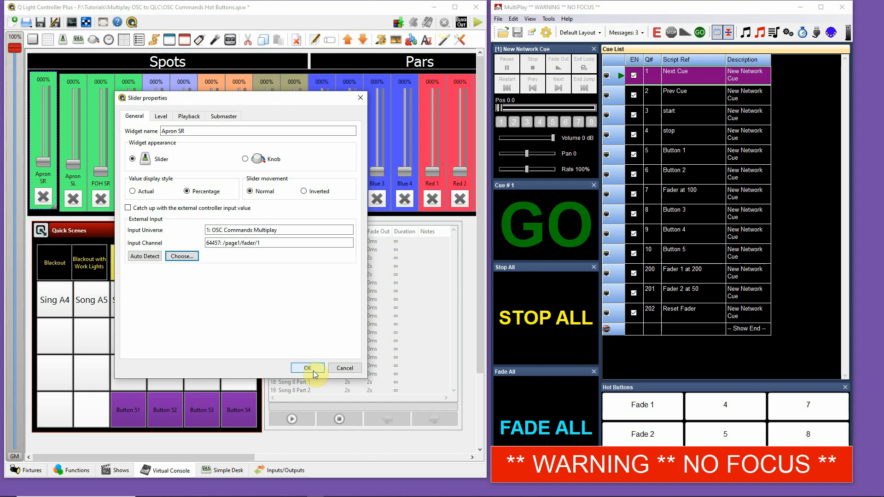
pyautogui.click(313, 371)
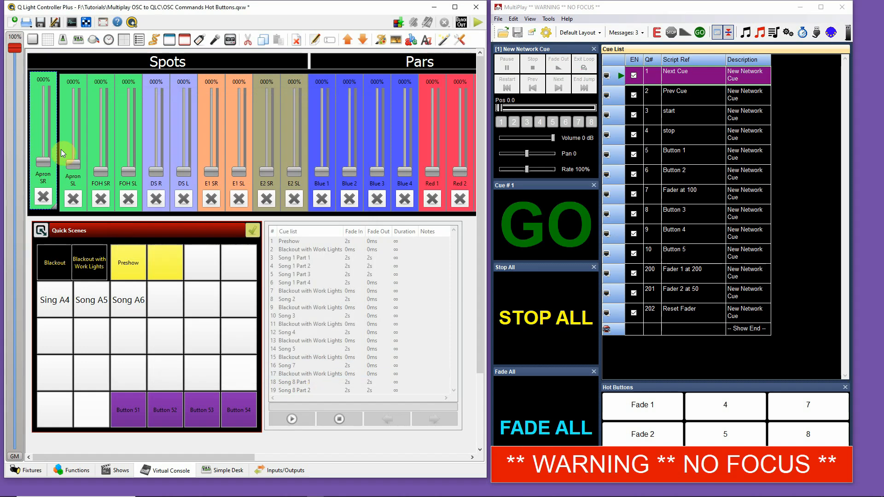
# - Assign the OSC Commands Multiplay channel 51540: /page1/fader/2 as the external input of the Apron SL slider
pyautogui.doubleClick(68, 142)
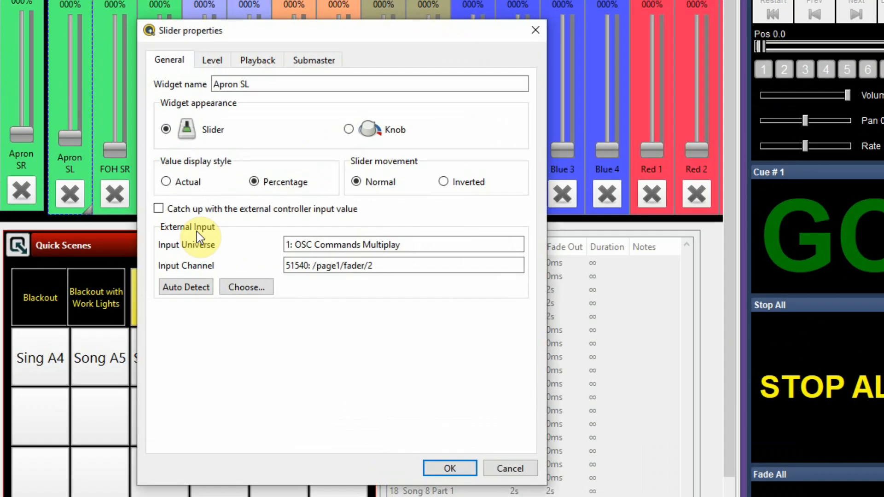
pyautogui.click(251, 287)
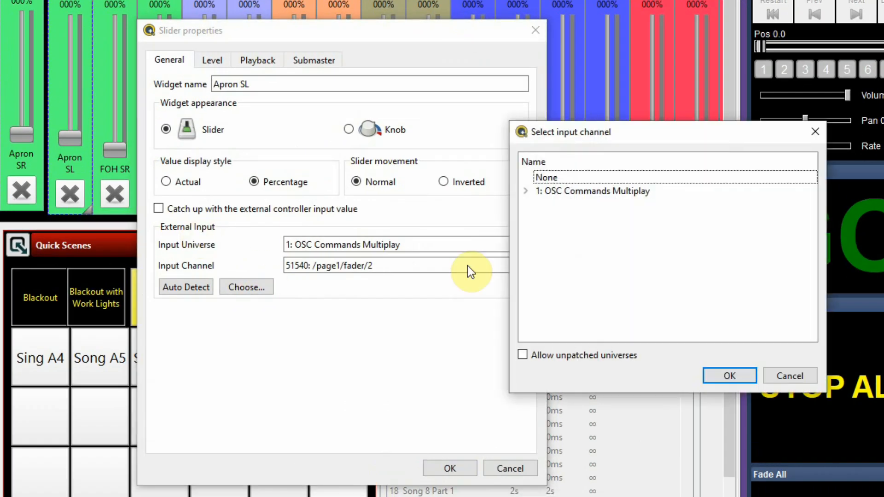
pyautogui.click(526, 191)
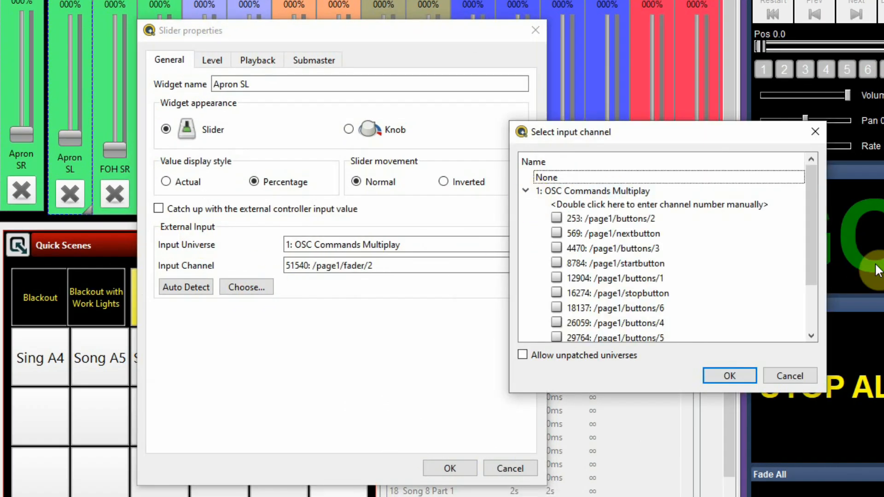
pyautogui.moveTo(811, 227); pyautogui.dragTo(811, 260)
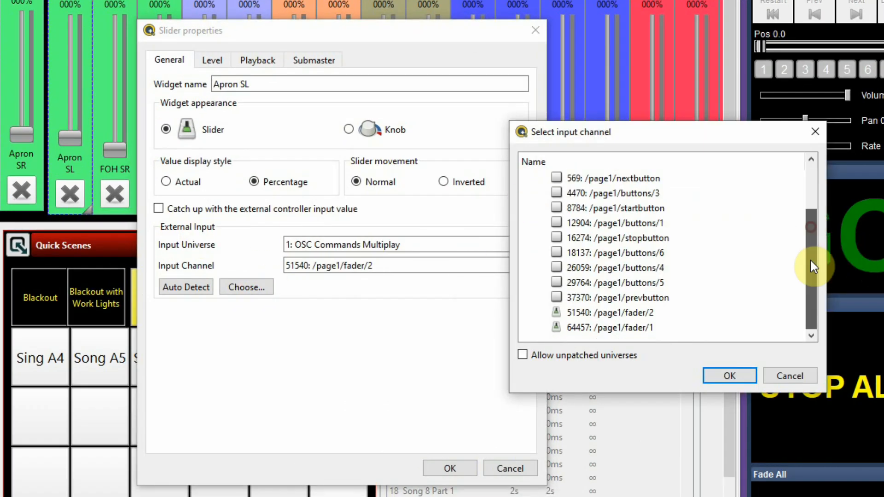
pyautogui.click(635, 313)
pyautogui.click(728, 377)
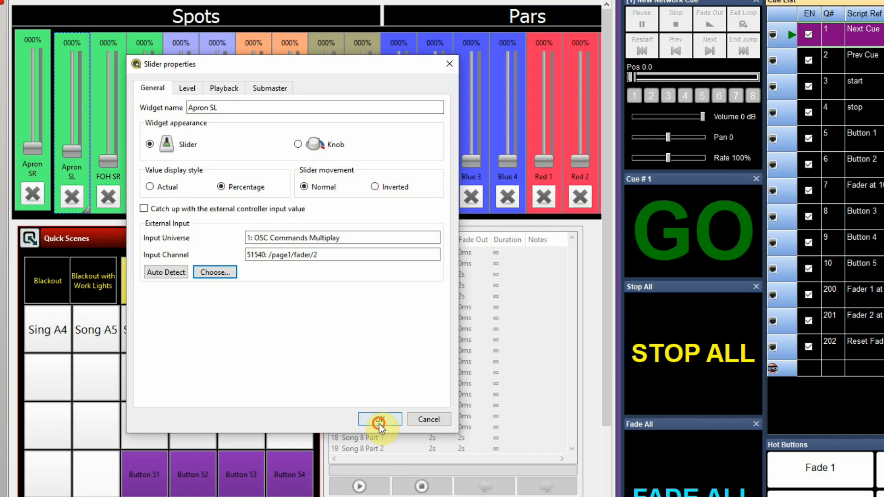
pyautogui.click(450, 468)
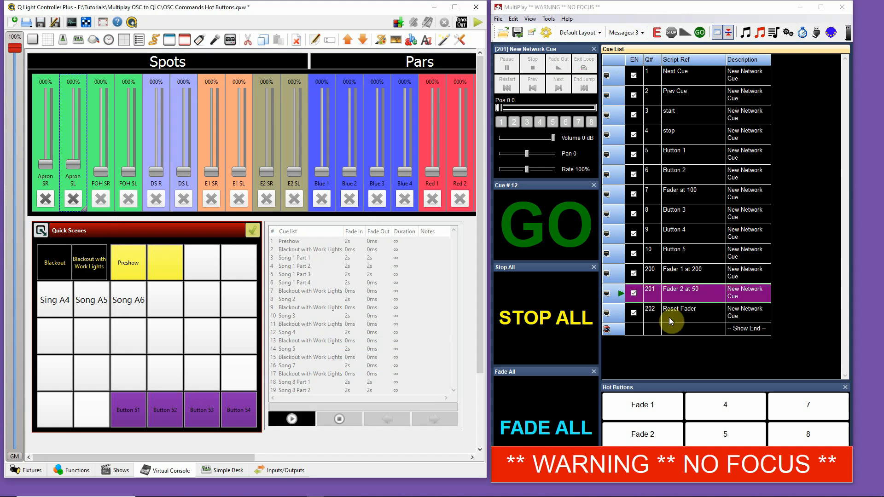
# - Inspect the network message of MultiPlay cue 200, Fader 1 at 200, and close its properties without changes
pyautogui.click(693, 276)
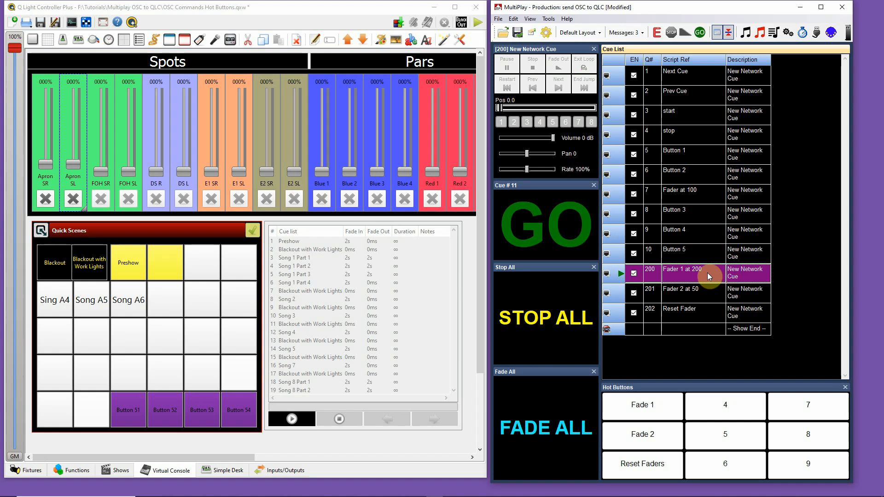
pyautogui.click(692, 277)
pyautogui.doubleClick(691, 277)
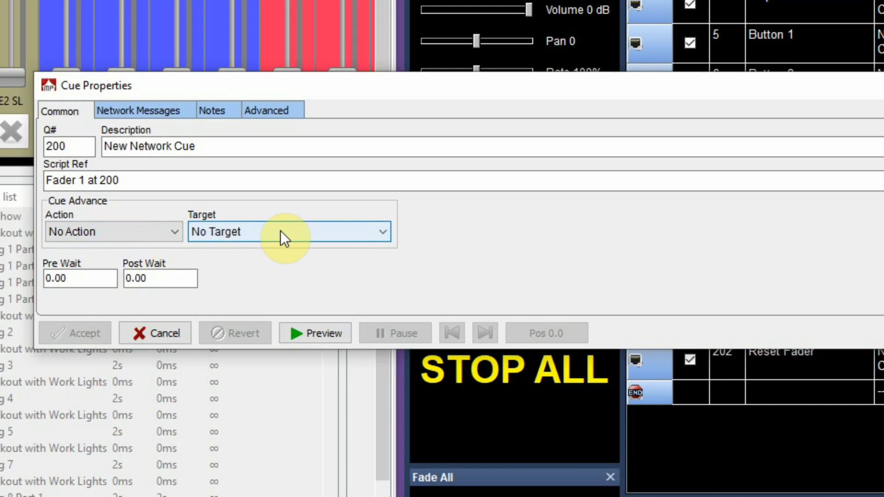
pyautogui.click(145, 116)
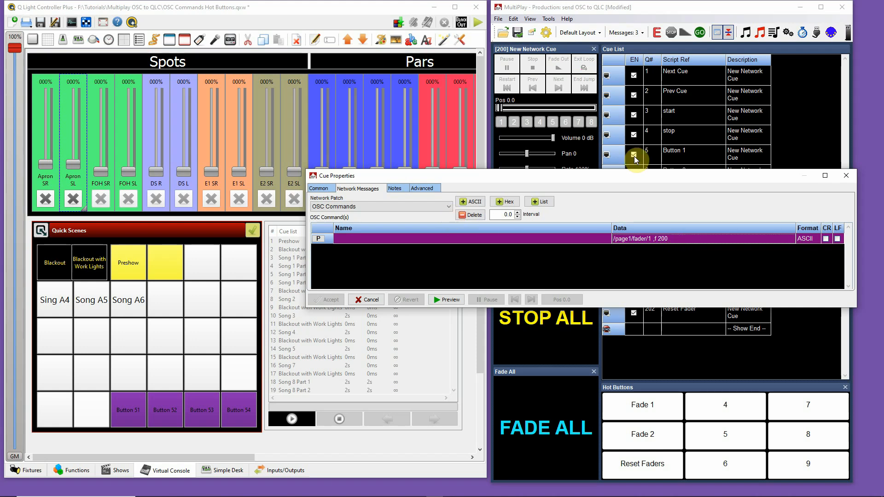
pyautogui.click(846, 176)
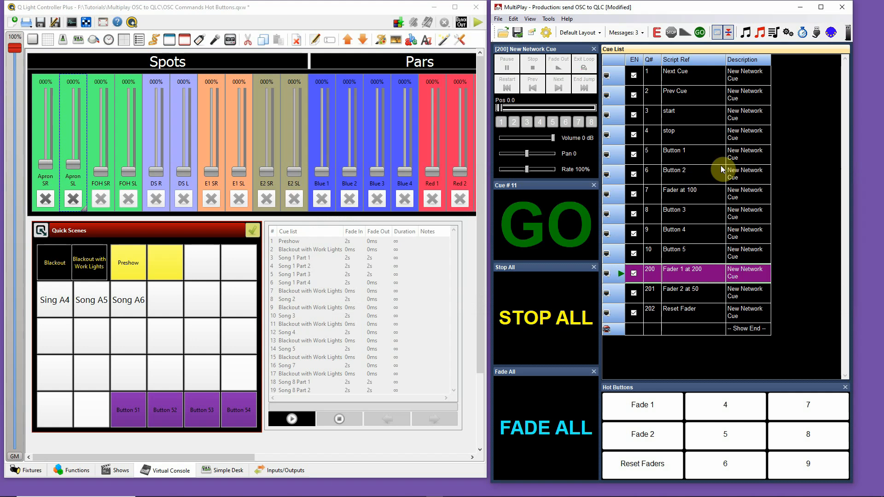
# - Run the Fader 1 at 200 cue with QLC+ in operate mode, reset the Apron SR override and return to design mode
pyautogui.click(478, 22)
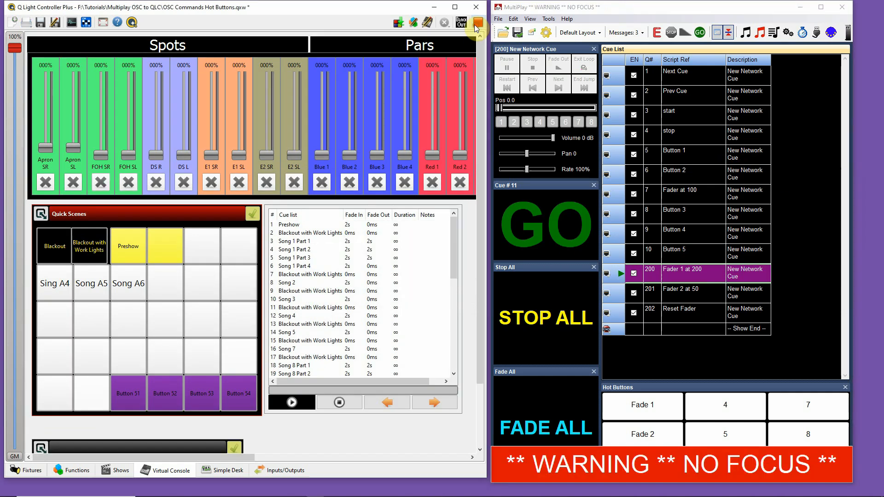
pyautogui.click(547, 228)
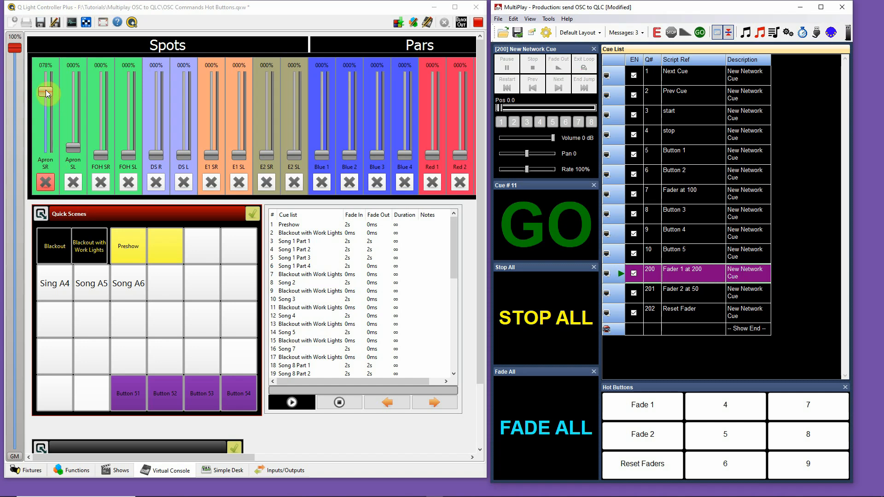
pyautogui.click(45, 182)
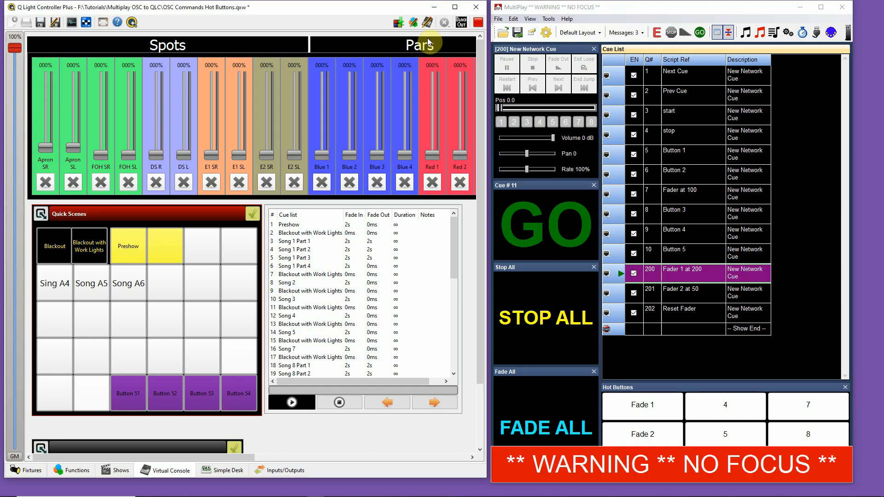
pyautogui.click(473, 23)
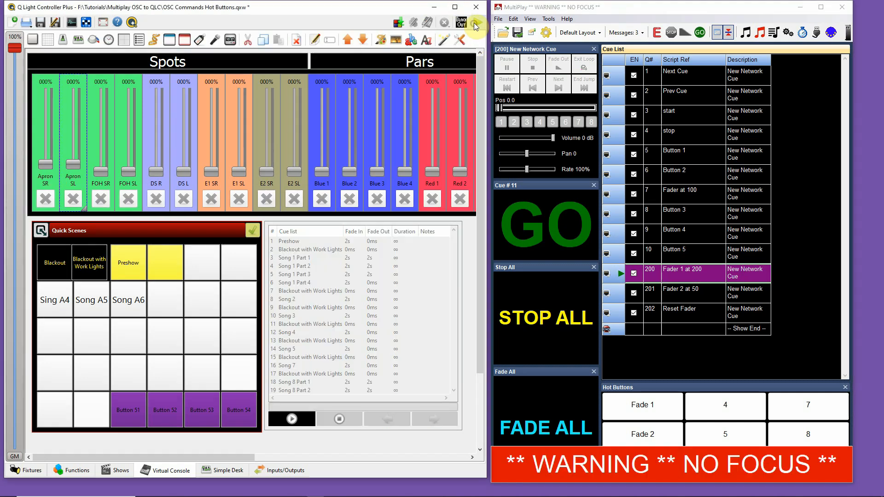
# - Inspect the network message of MultiPlay cue 201, Fader 2 at 50, and close its properties without changes
pyautogui.doubleClick(705, 299)
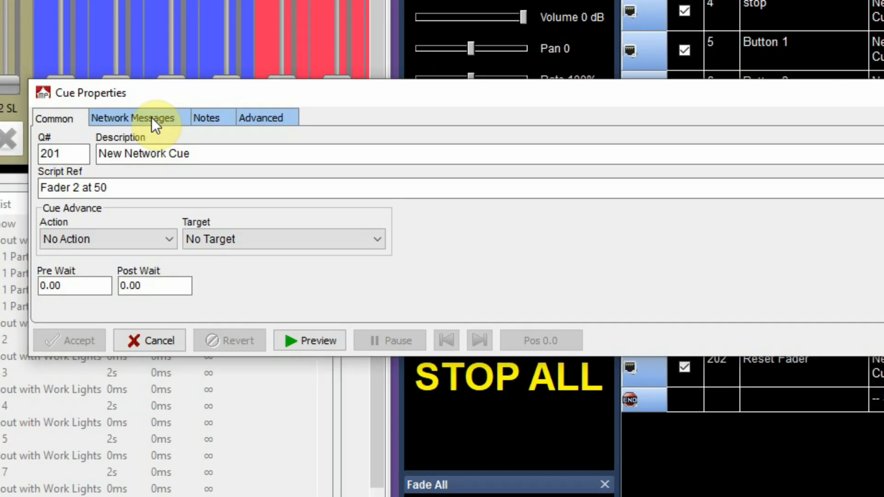
pyautogui.click(269, 156)
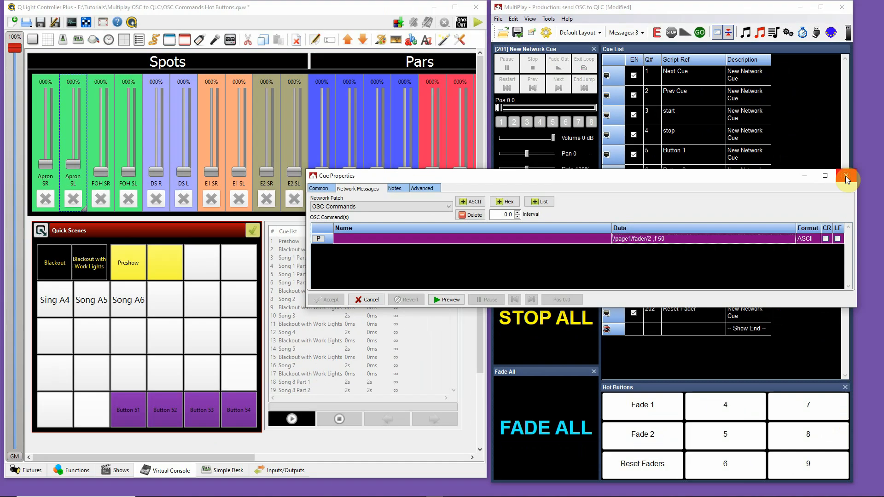
pyautogui.click(845, 177)
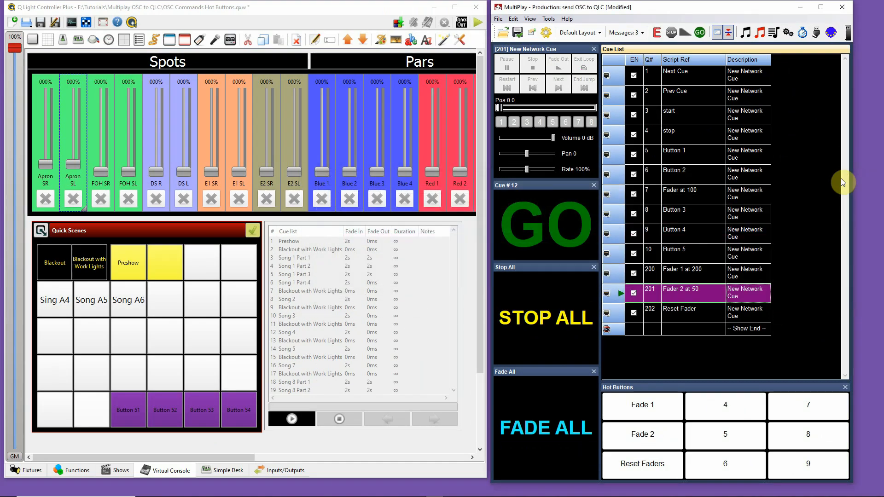
# - Switch QLC+ to operate mode, run the Fader 2 at 50 cue and reset the Apron SL override
pyautogui.click(478, 22)
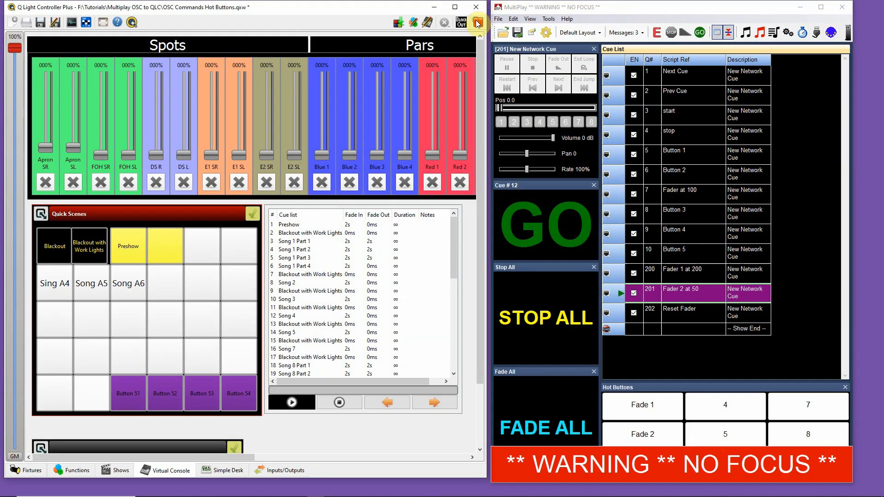
pyautogui.click(553, 232)
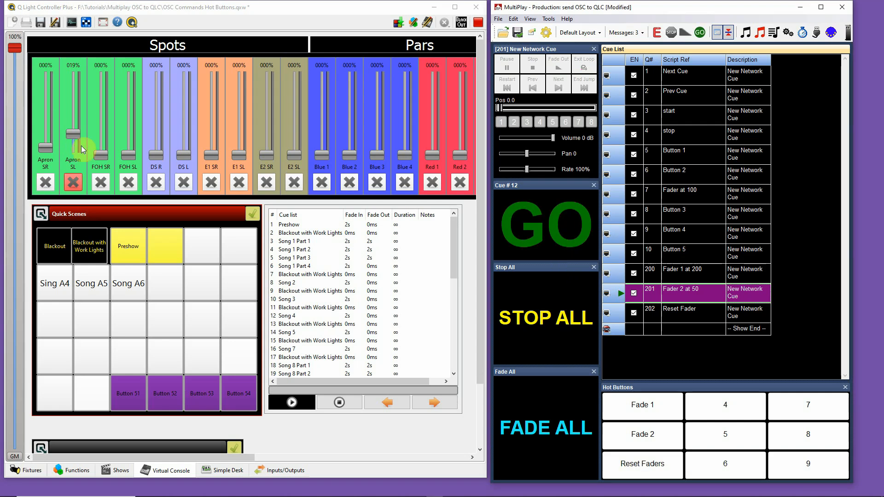
pyautogui.click(73, 181)
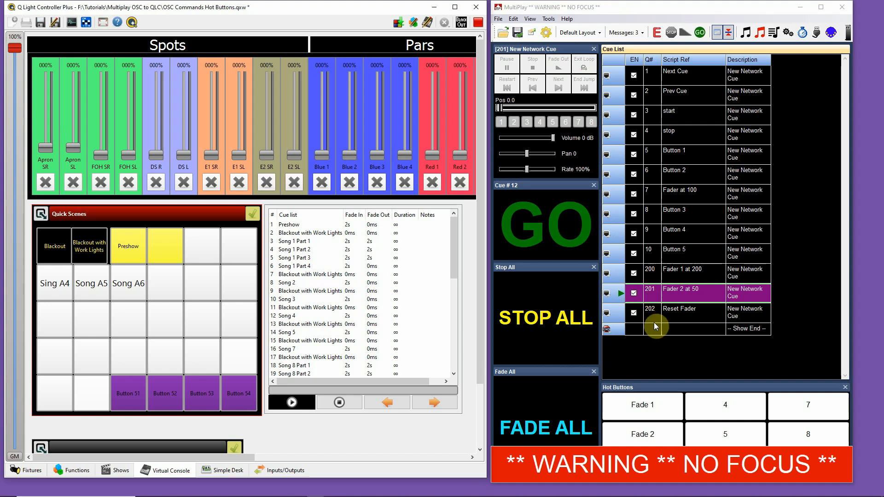
# - Review the properties of the Fader 2 at 50 cue again and make cue 3, start, the current cue
pyautogui.doubleClick(704, 296)
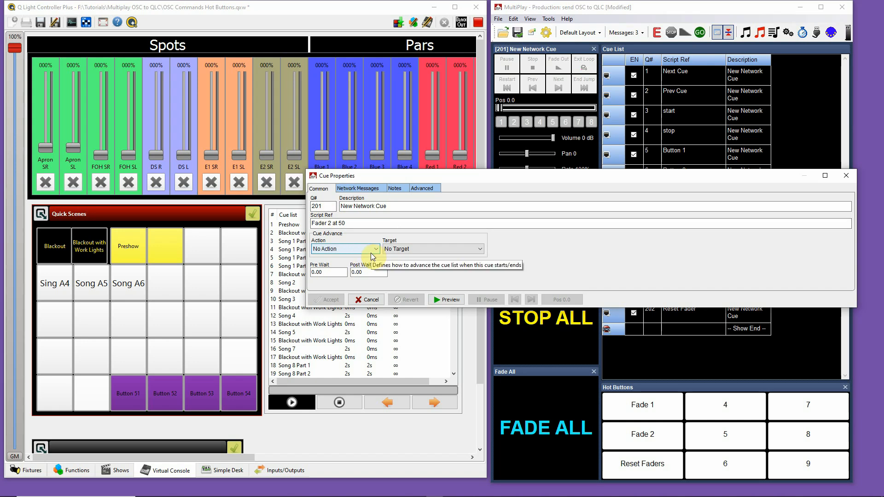
pyautogui.click(846, 176)
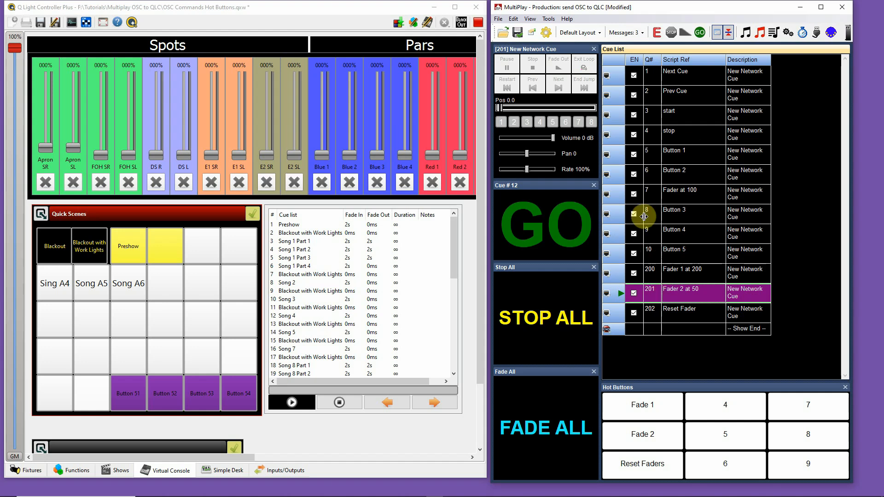
pyautogui.click(617, 115)
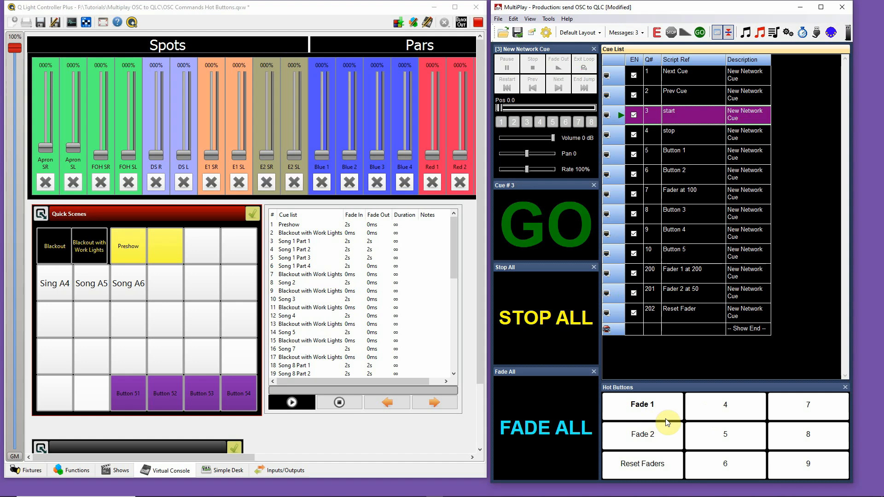
# - Examine the cue list, target and caption settings of the Fade 1 hot button and leave them unchanged
pyautogui.rightClick(649, 413)
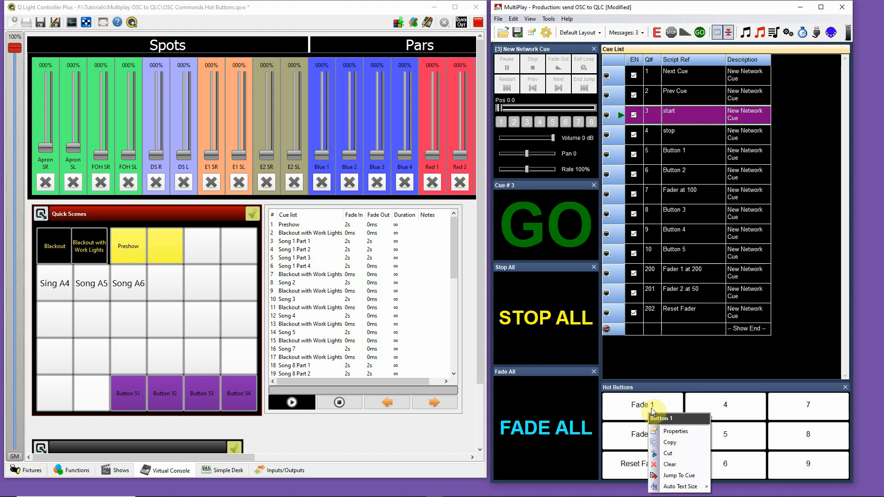
pyautogui.click(690, 431)
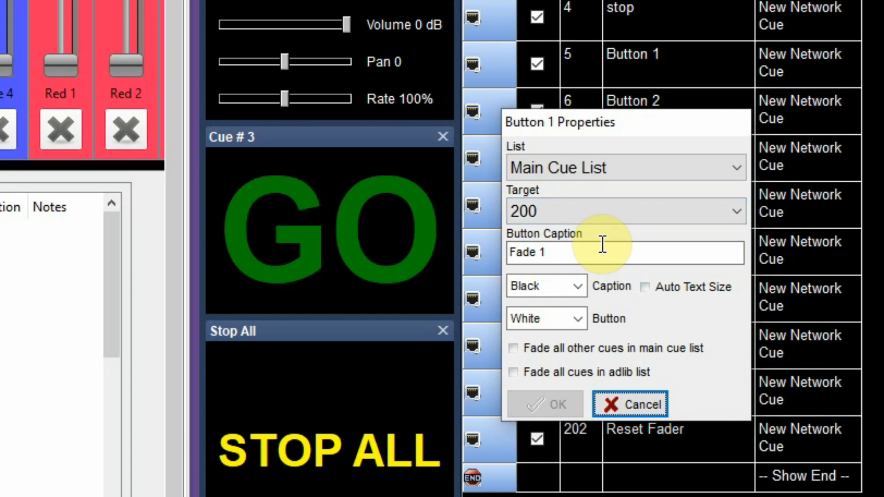
pyautogui.click(640, 405)
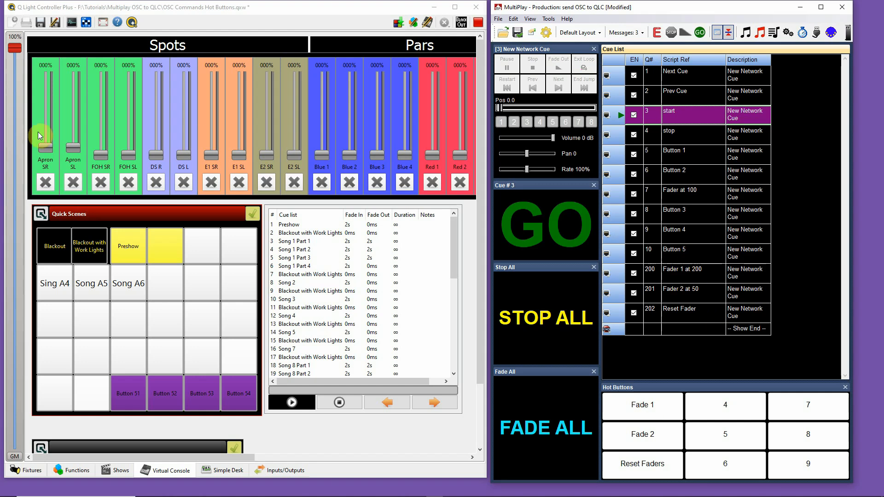
# - Trigger the Fade 1 and Fade 2 hot buttons to test the Apron SR and Apron SL sliders
pyautogui.click(644, 406)
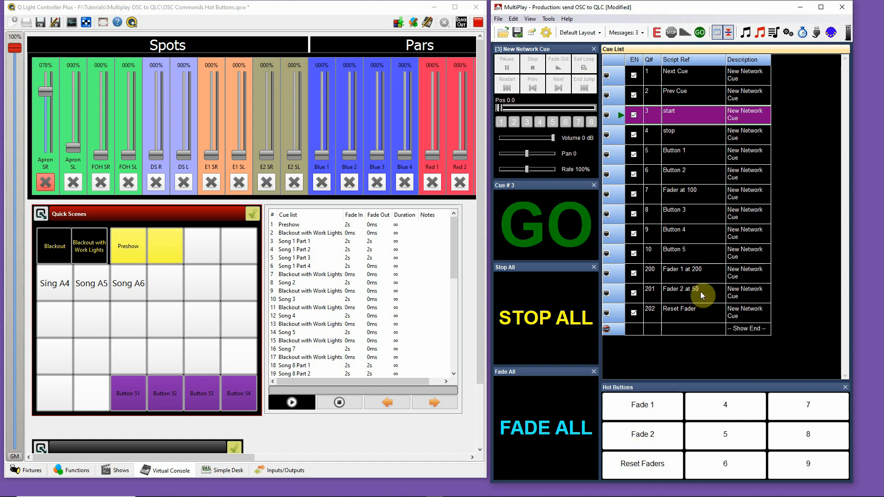
pyautogui.click(656, 436)
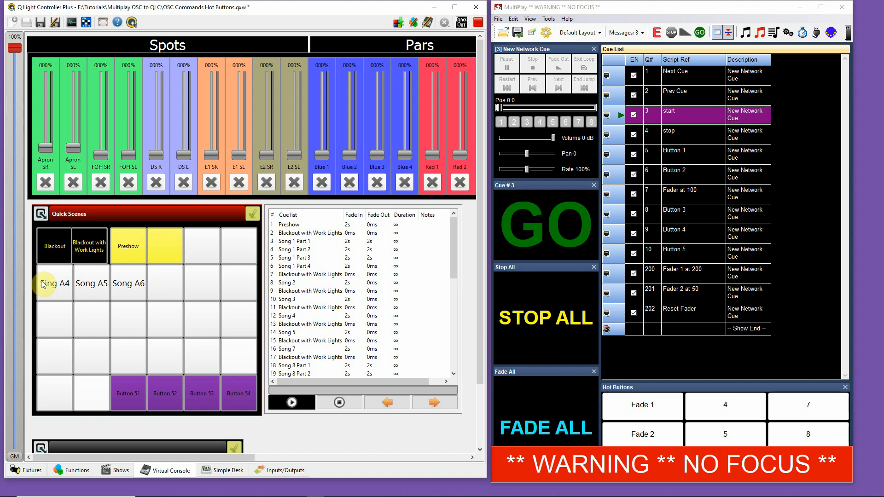
# - Turn on the Sing A4 scene in QLC+ and override the Apron sliders with MultiPlay's Fade 1 and Fade 2 hot buttons
pyautogui.click(54, 291)
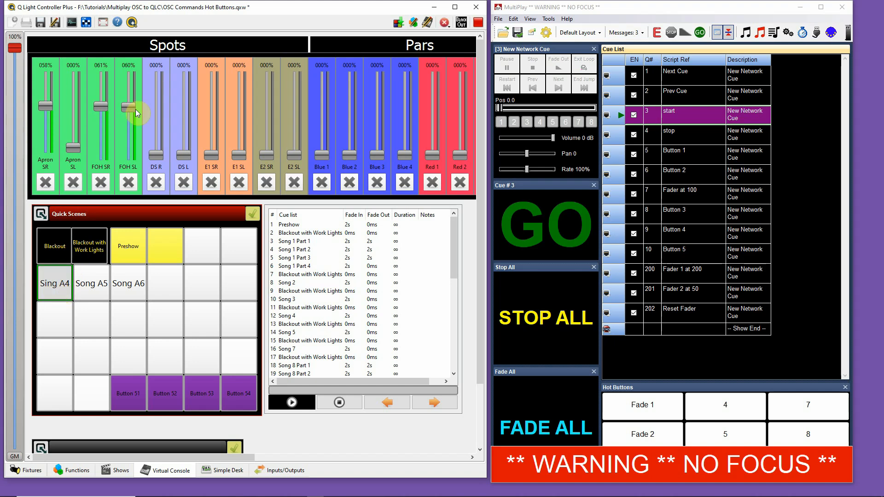
pyautogui.click(655, 415)
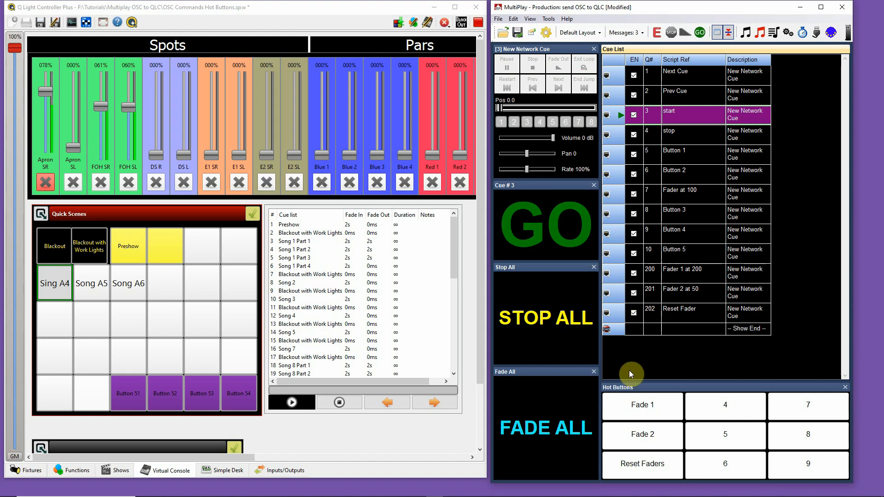
pyautogui.click(645, 438)
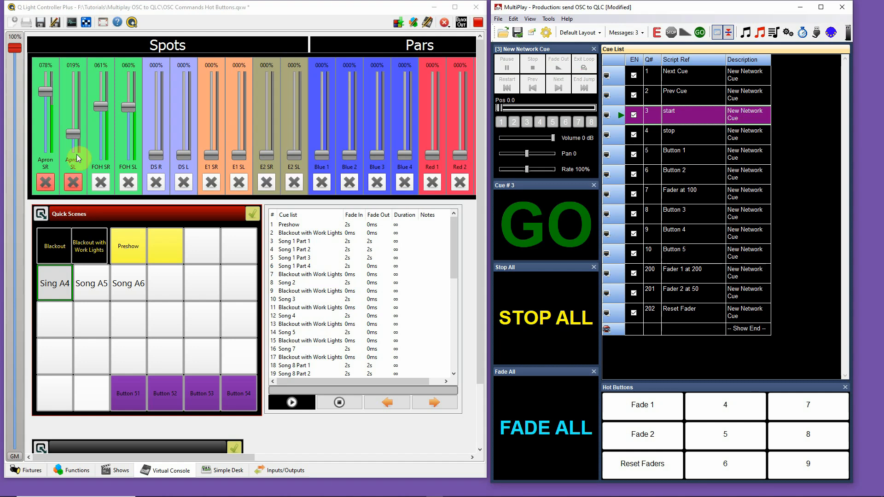
# - Reset the Apron SR and Apron SL overrides in QLC+ and return to design mode, stopping the running functions
pyautogui.click(45, 183)
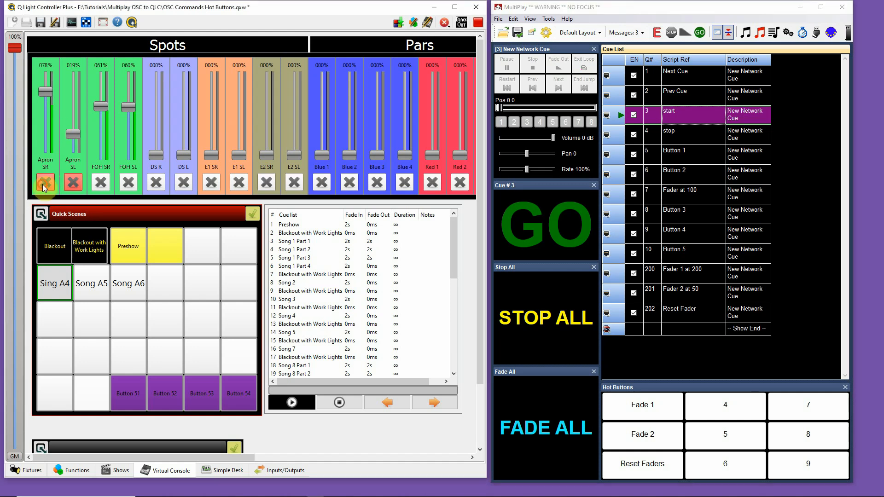
pyautogui.click(74, 184)
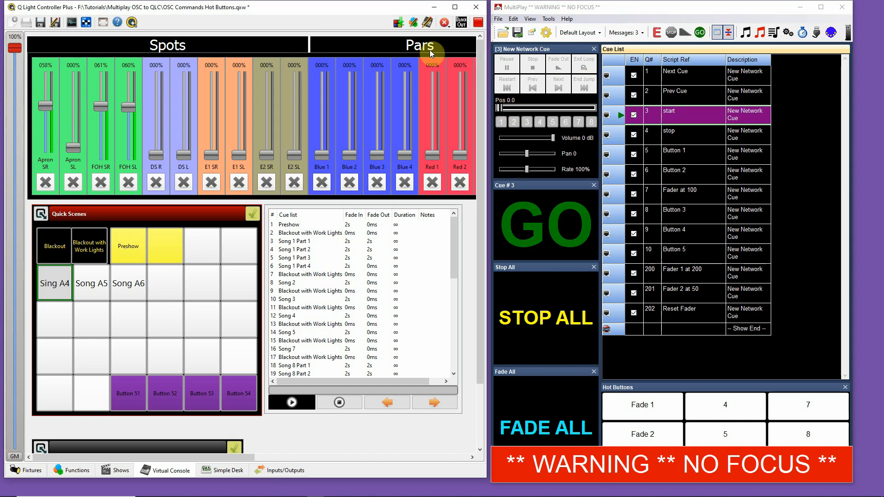
pyautogui.click(479, 24)
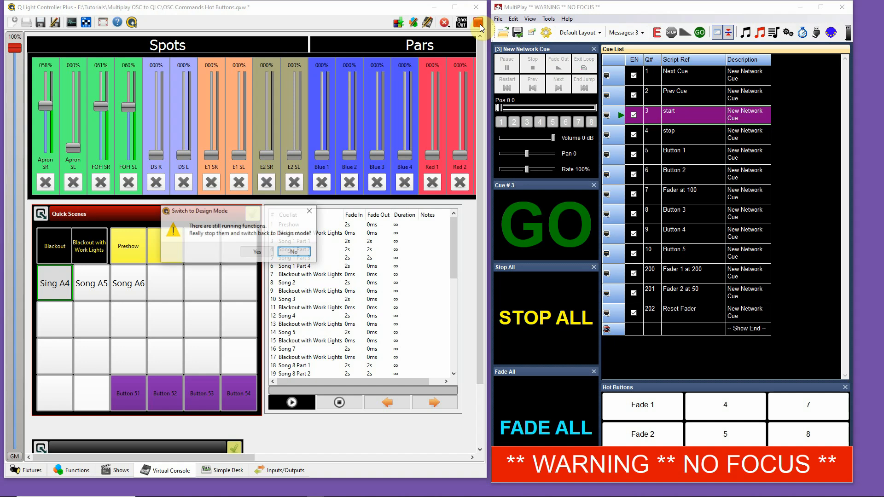
pyautogui.click(308, 249)
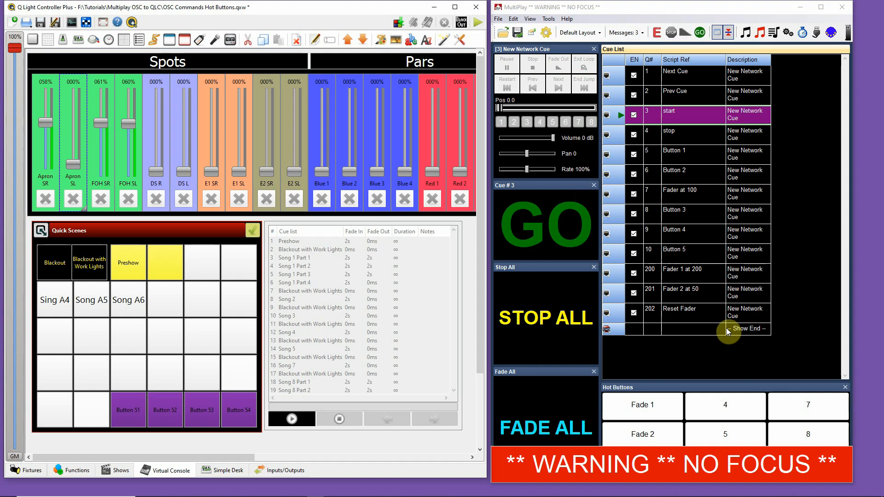
# - Examine the OSC network message of MultiPlay's Reset Fader cue and leave the cue unchanged
pyautogui.doubleClick(692, 313)
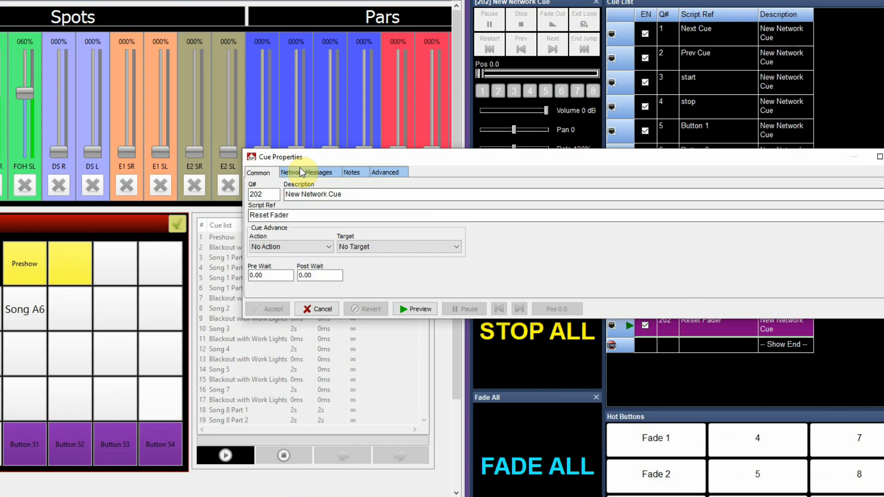
pyautogui.click(300, 172)
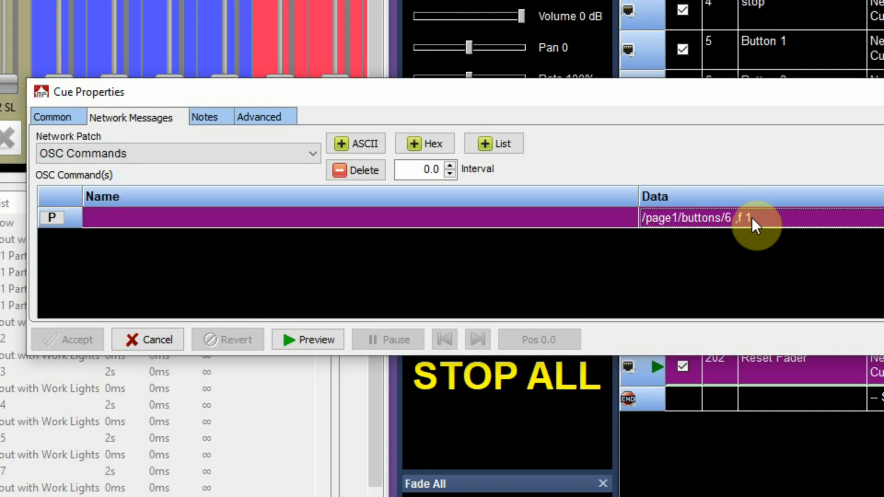
pyautogui.click(880, 92)
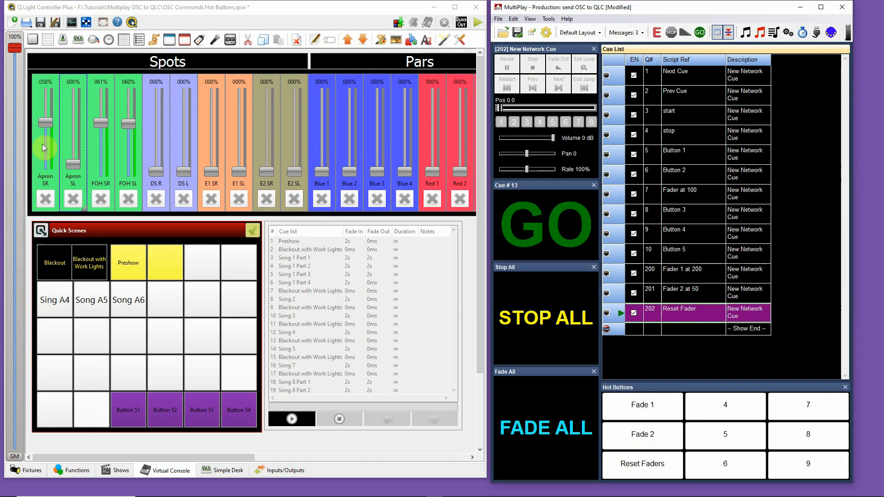
# - Set the Apron SR slider's override reset control in QLC+ to OSC channel 18137: /page1/buttons/6 and nudge the slider back into line
pyautogui.doubleClick(37, 144)
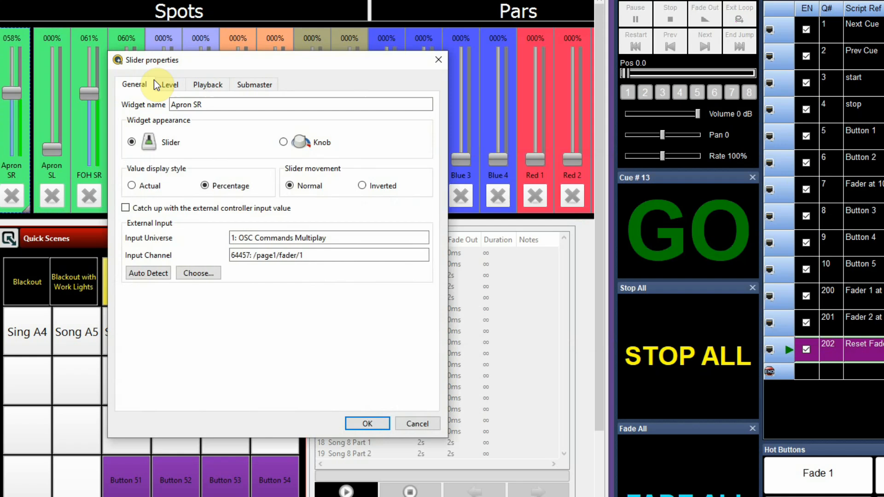
pyautogui.click(163, 108)
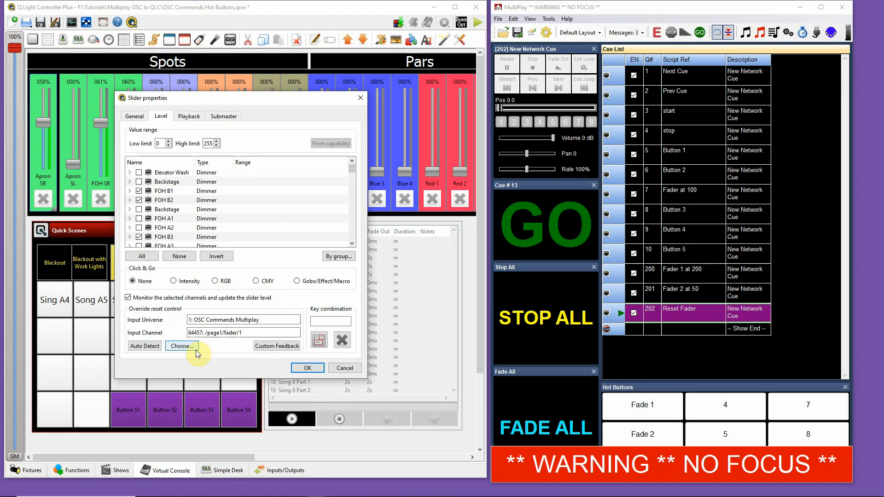
pyautogui.click(206, 418)
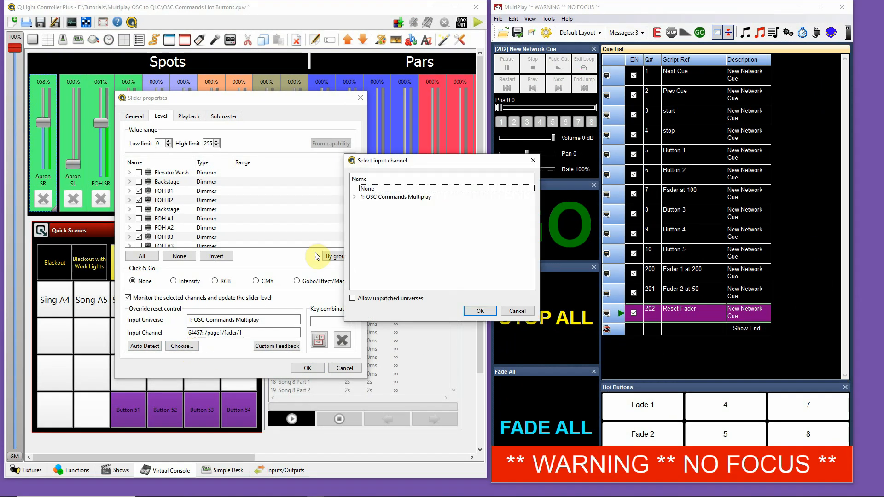
pyautogui.click(354, 197)
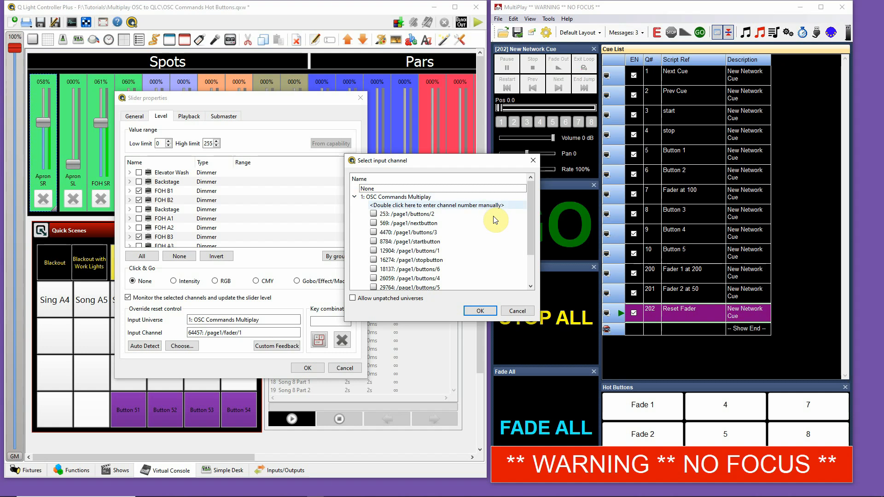
pyautogui.moveTo(529, 226); pyautogui.dragTo(529, 247)
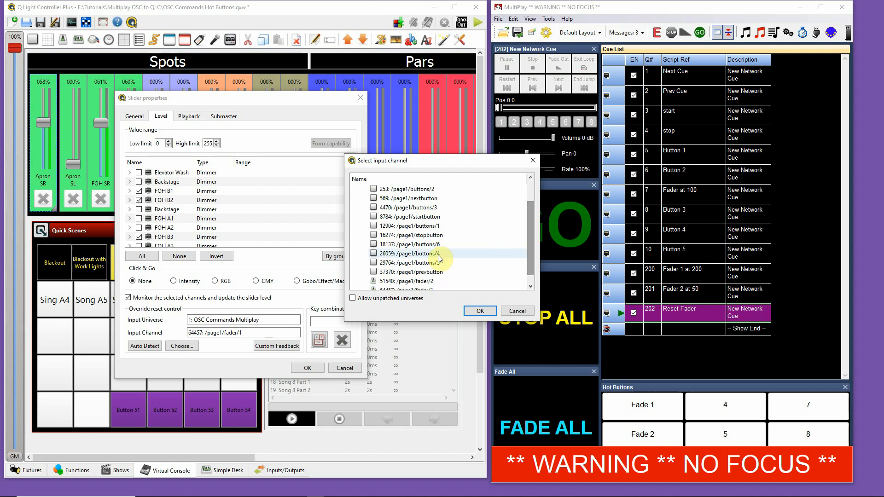
pyautogui.click(410, 244)
pyautogui.click(480, 313)
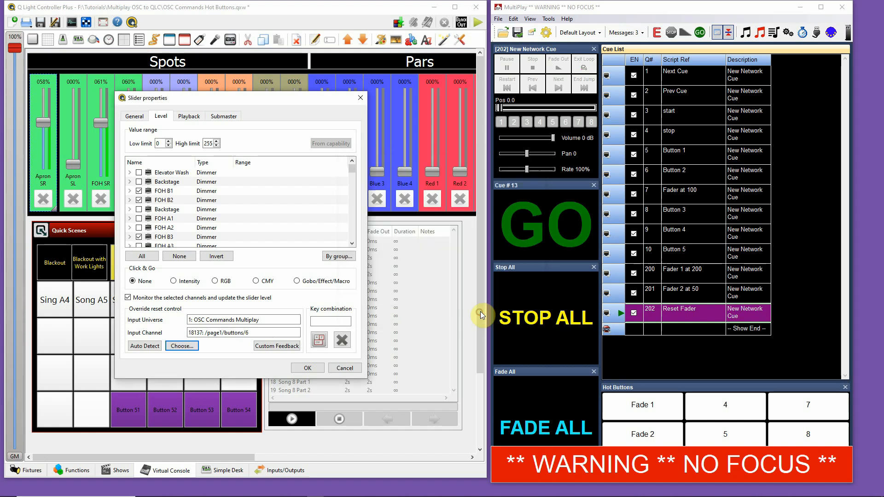
pyautogui.click(308, 369)
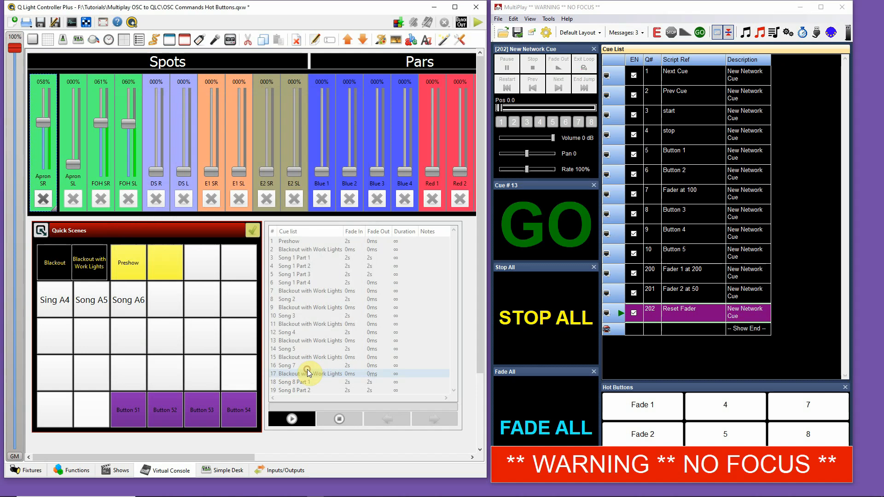
pyautogui.moveTo(35, 95); pyautogui.dragTo(40, 99)
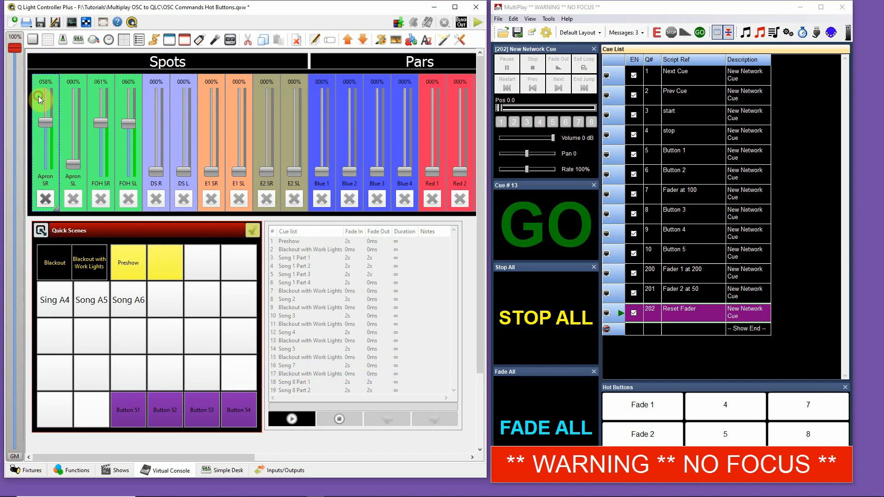
# - Set the Apron SL slider's override reset control to OSC channel 18137: /page1/buttons/6
pyautogui.doubleClick(66, 131)
pyautogui.click(161, 116)
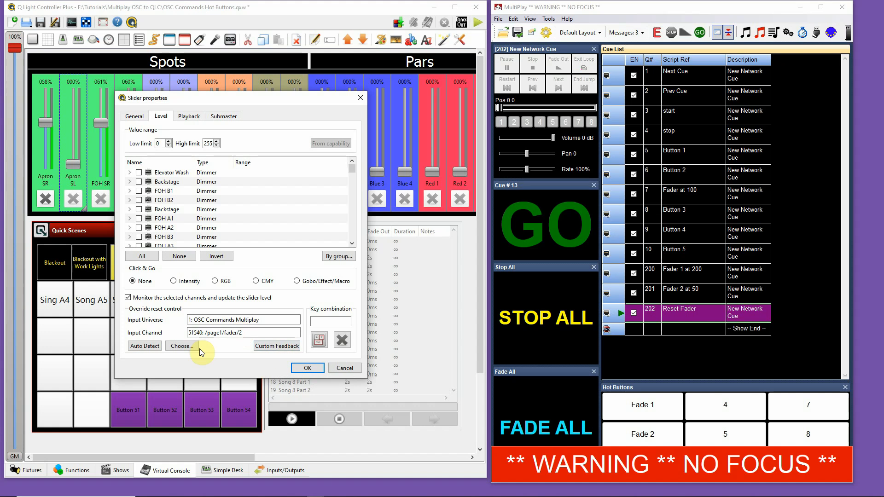
pyautogui.click(182, 346)
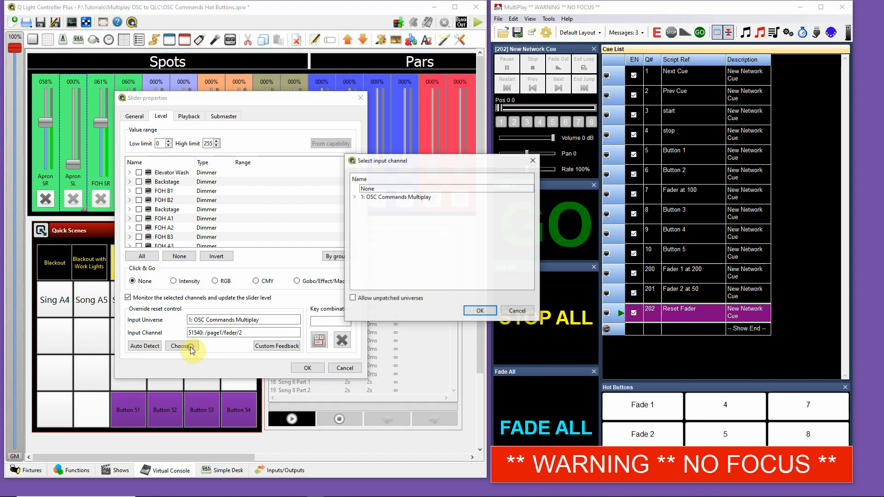
pyautogui.click(354, 197)
pyautogui.click(446, 272)
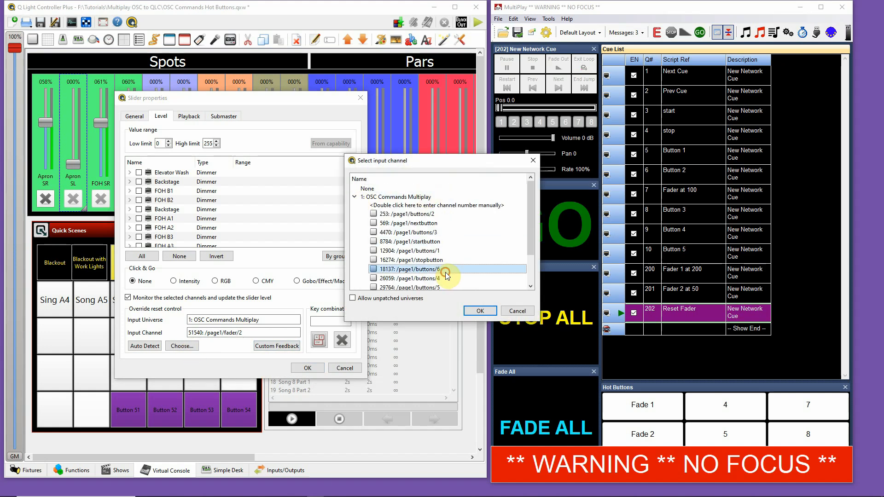
pyautogui.click(479, 310)
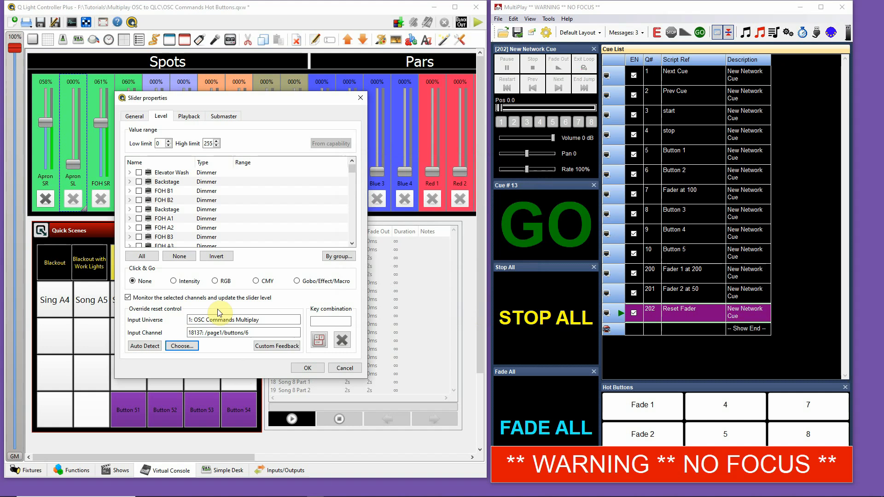
pyautogui.click(309, 367)
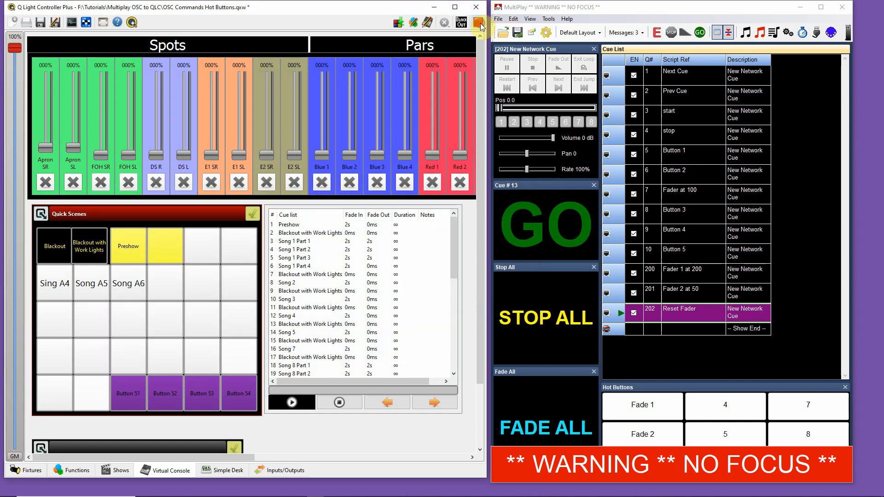
# - With QLC+ in operate mode, test MultiPlay's Fade 1, Fade 2 and Reset Faders hot buttons on the Apron sliders
pyautogui.click(650, 416)
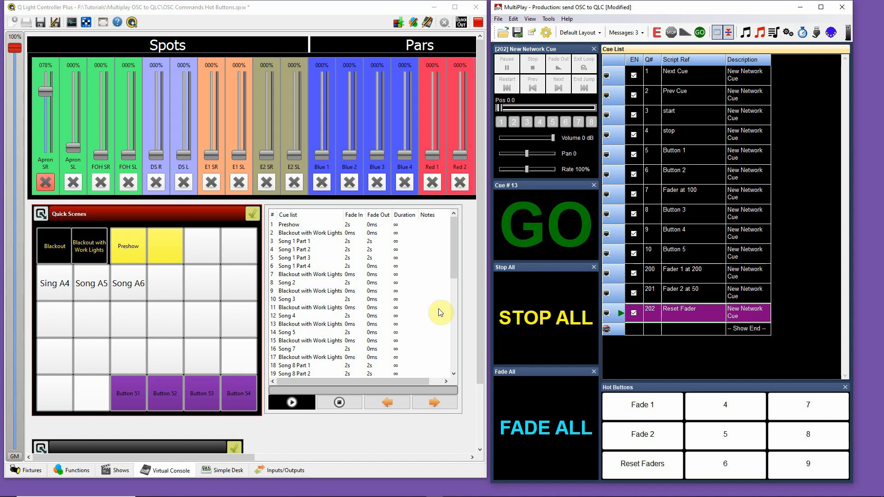
pyautogui.click(651, 434)
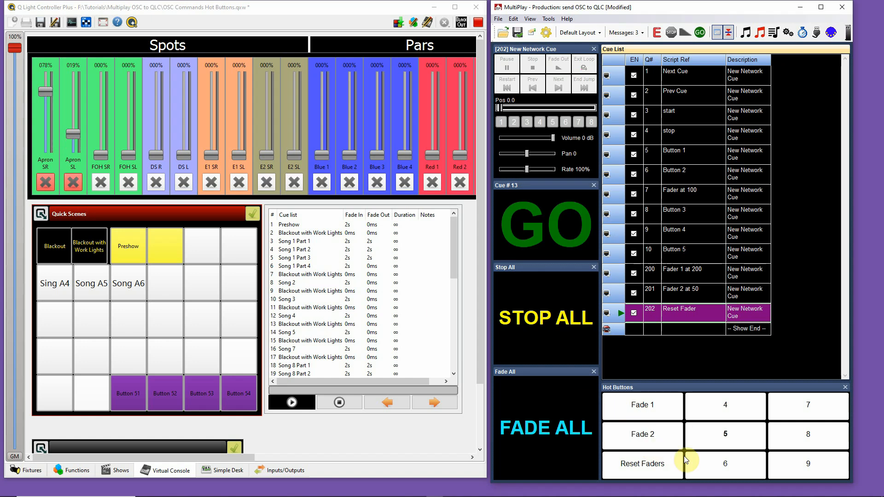
pyautogui.click(668, 466)
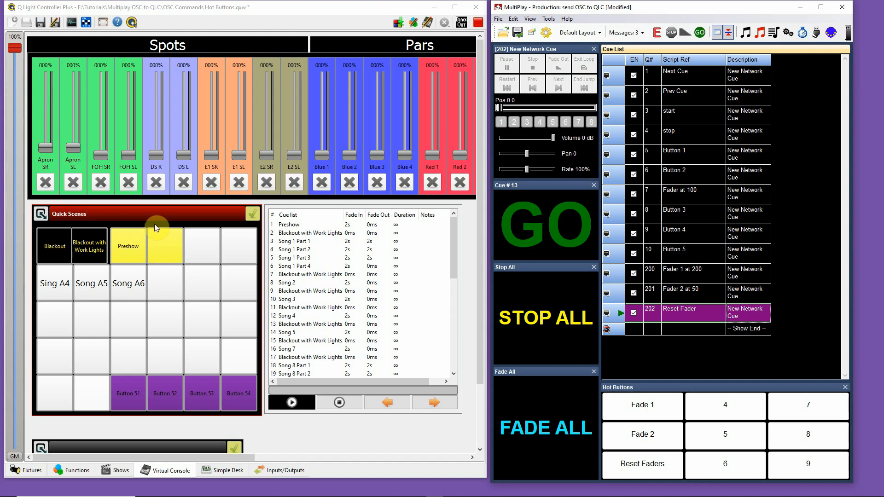
# - Test the Fade 1, Fade 2 and Reset Faders hot buttons over the running Sing A4 scene, switching the scene off at the end
pyautogui.click(54, 283)
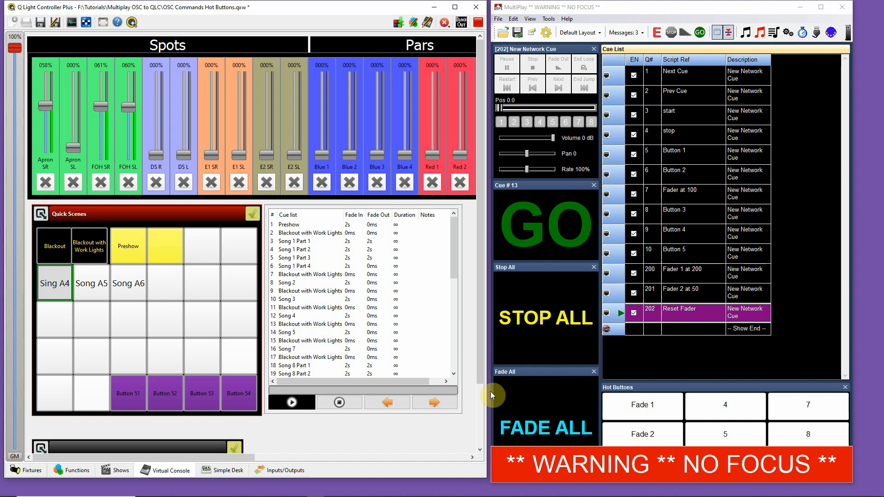
pyautogui.click(652, 412)
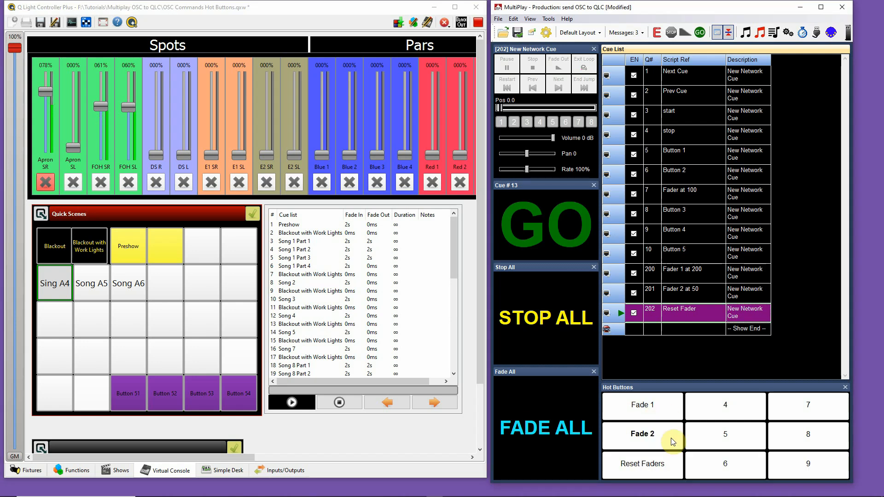
pyautogui.click(657, 437)
pyautogui.click(663, 466)
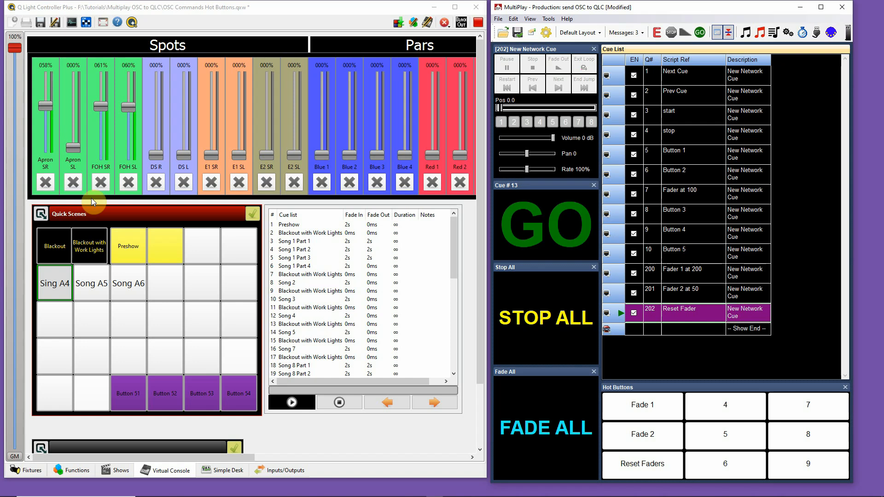
pyautogui.click(56, 288)
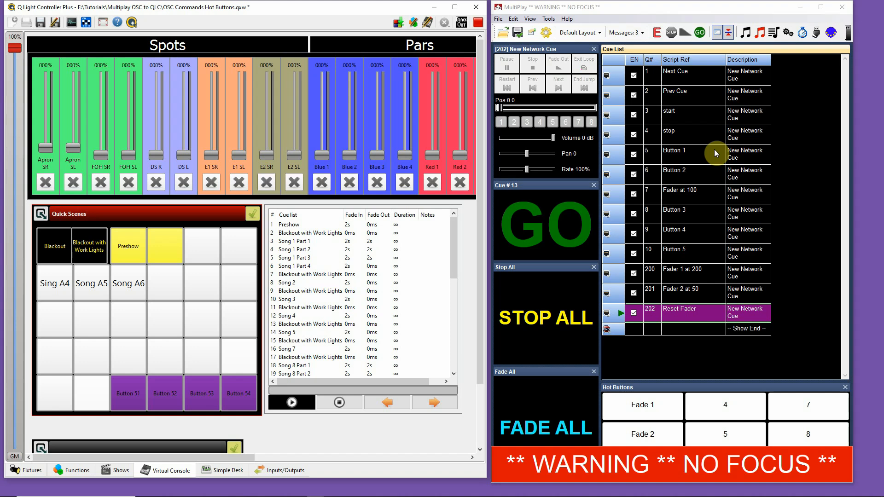
# - Run MultiPlay's Button 3 and Button 4 cues in turn to switch QLC+ from Sing A4 to Song A5
pyautogui.click(616, 218)
pyautogui.click(548, 226)
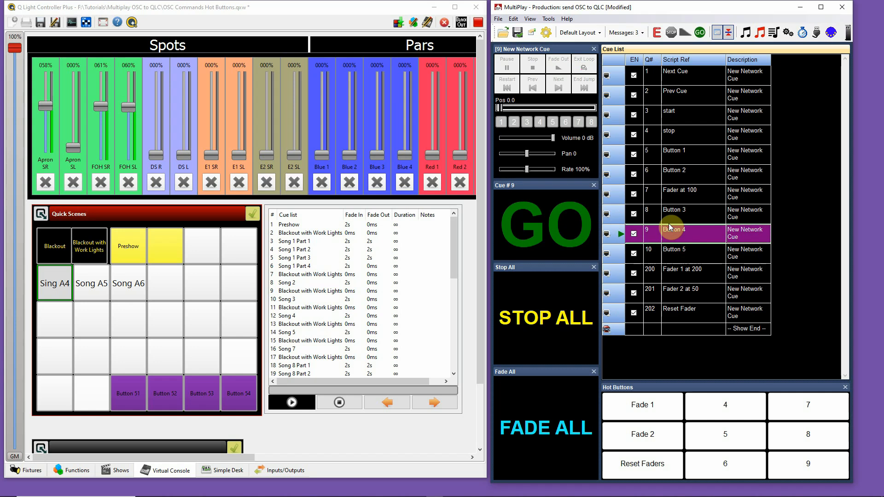
pyautogui.click(558, 229)
pyautogui.click(84, 245)
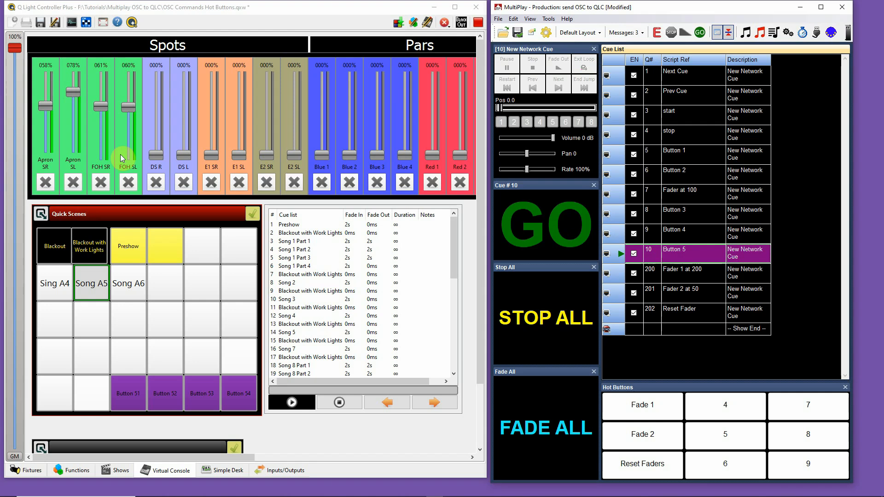
# - Run the Button 5 cue with the Apron sliders overridden by Fade 1 and Fade 2, clearing the overrides and Song A6 at the end
pyautogui.click(650, 408)
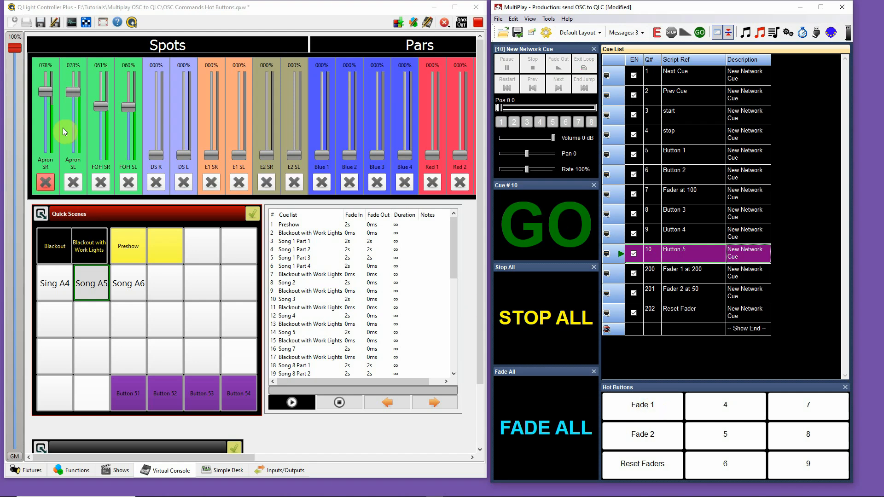
pyautogui.click(645, 434)
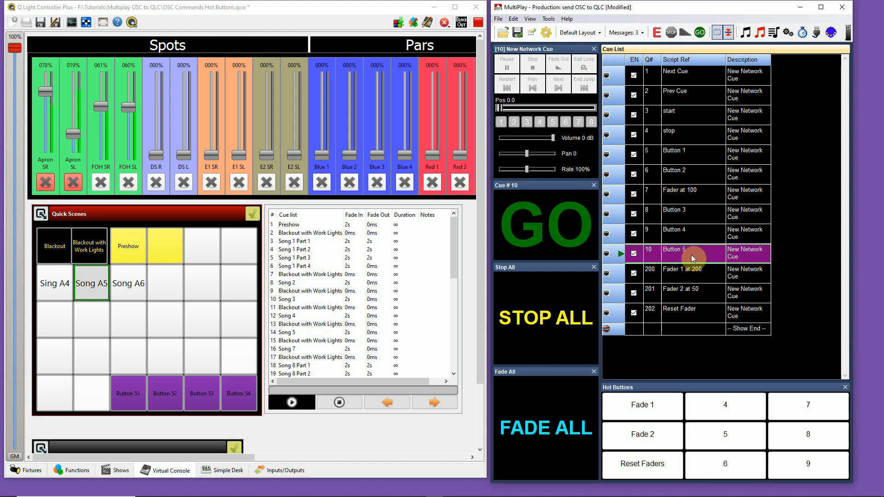
pyautogui.click(543, 228)
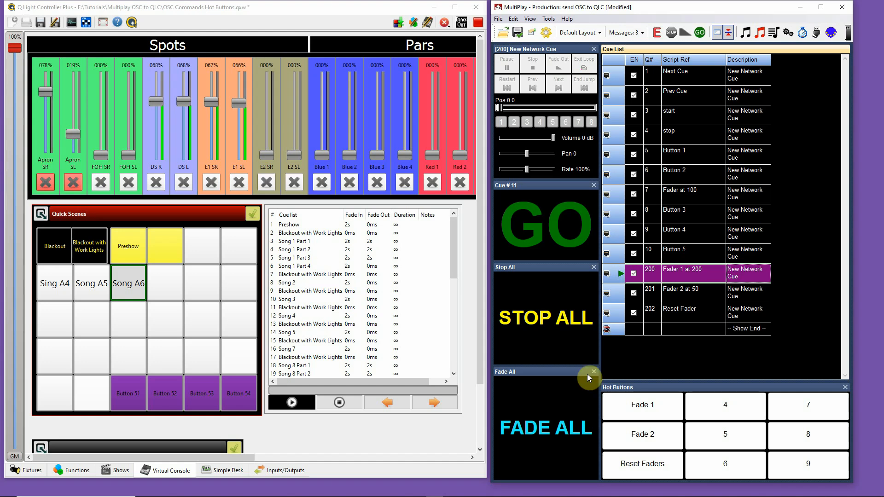
pyautogui.click(642, 463)
pyautogui.click(126, 288)
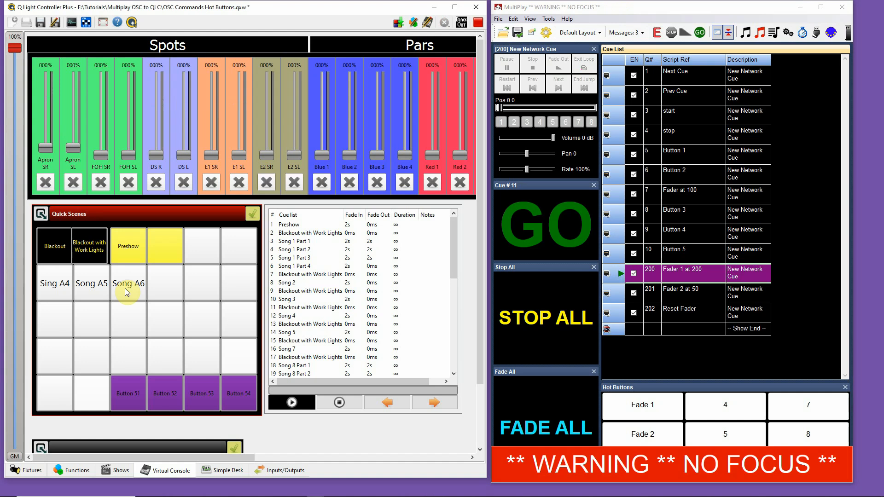
# - Start the QLC+ cue list and advance it to Song 1 Part 3 by repeatedly running MultiPlay's Next Cue cue
pyautogui.click(291, 402)
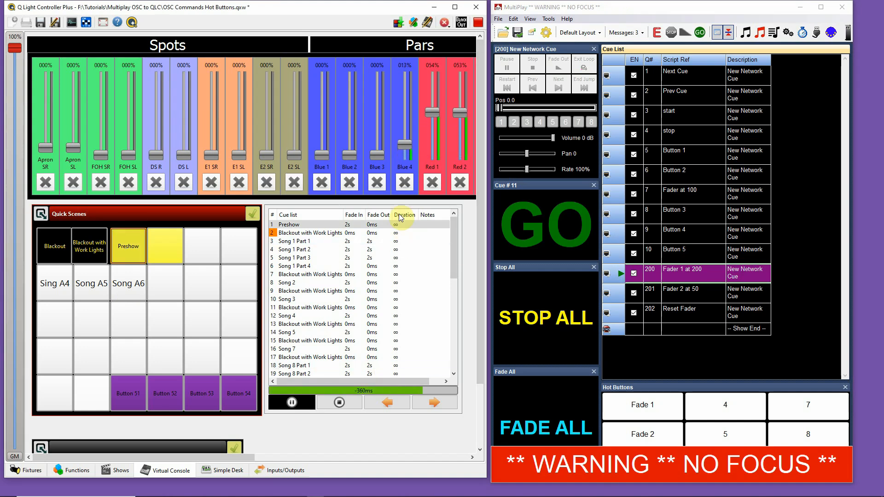
pyautogui.click(617, 76)
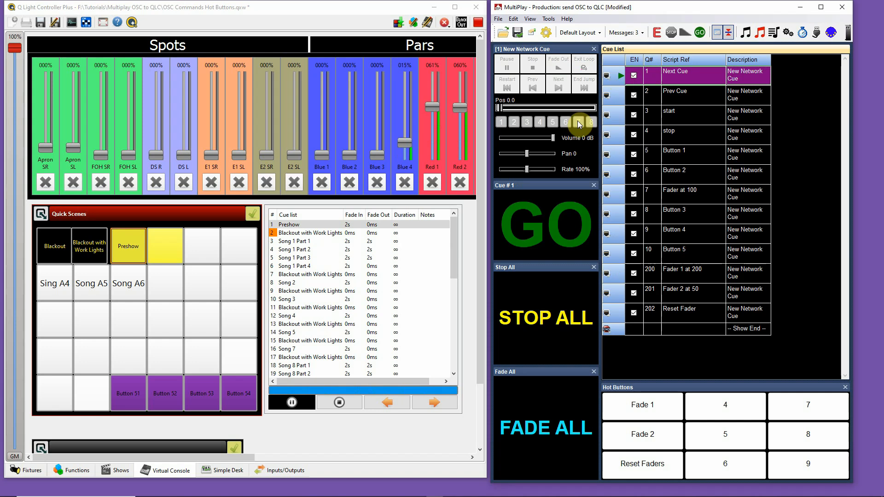
pyautogui.click(567, 226)
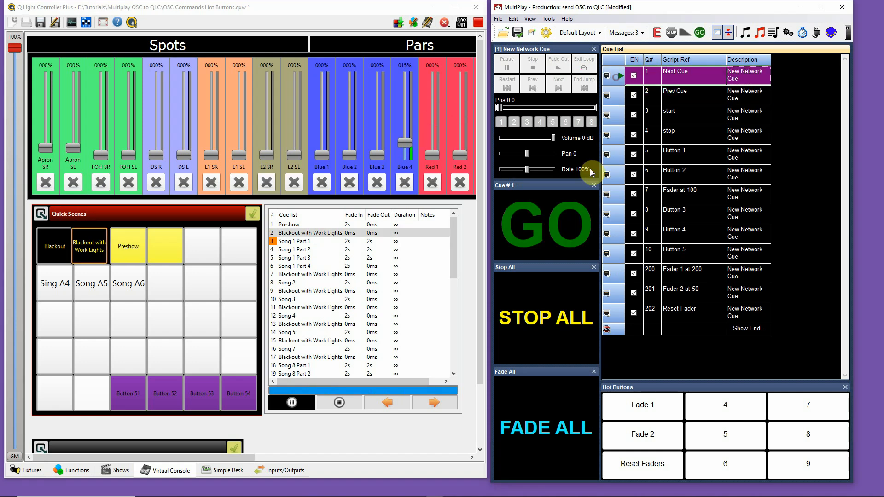
pyautogui.click(576, 228)
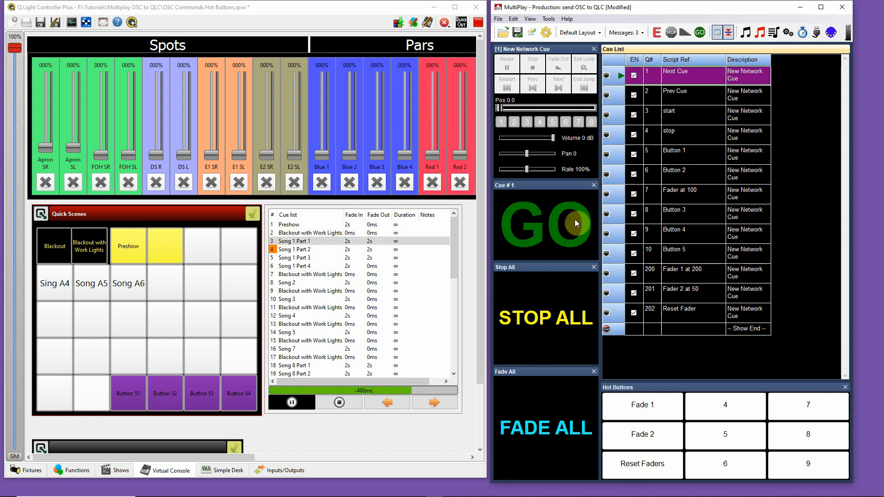
pyautogui.click(567, 220)
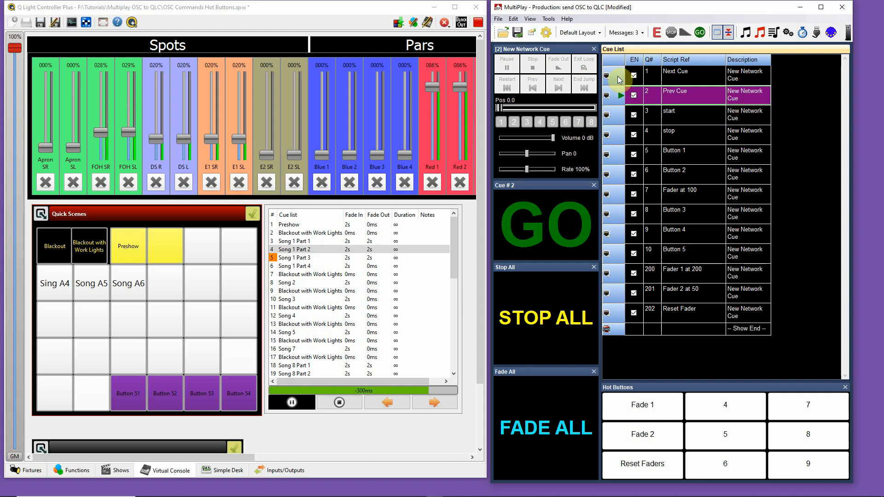
pyautogui.click(618, 78)
pyautogui.click(565, 220)
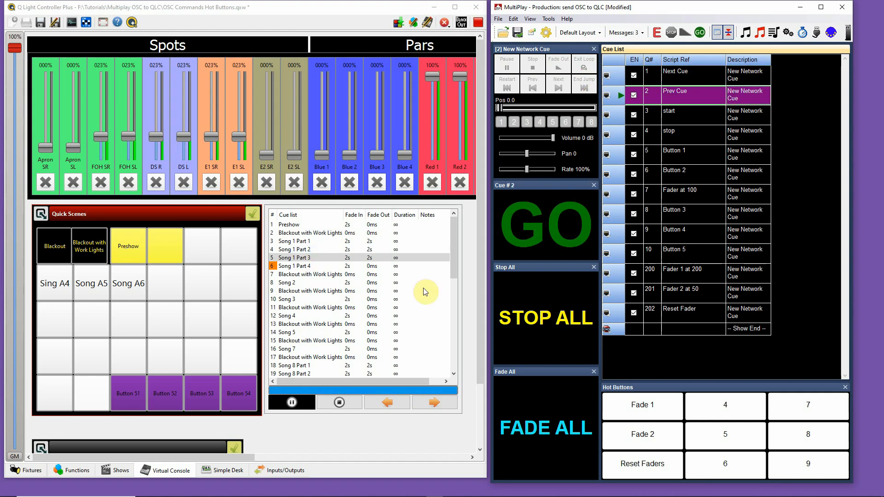
# - Override the Apron sliders during Song 1 Part 3 with the Fade 1 and Fade 2 hot buttons, and release them with Reset Faders
pyautogui.click(645, 407)
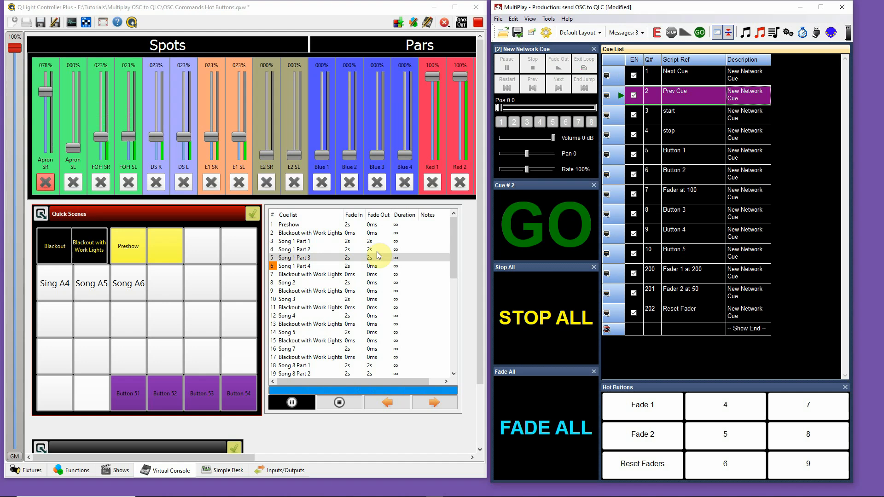
pyautogui.click(648, 440)
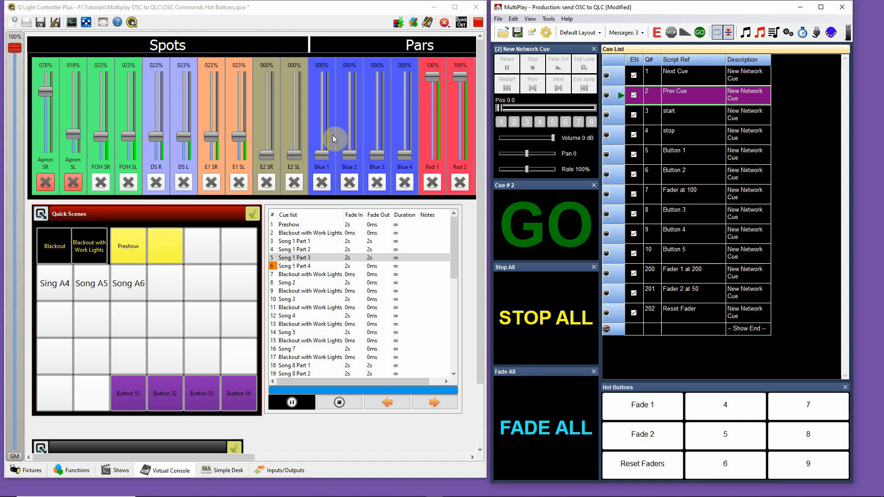
pyautogui.click(651, 471)
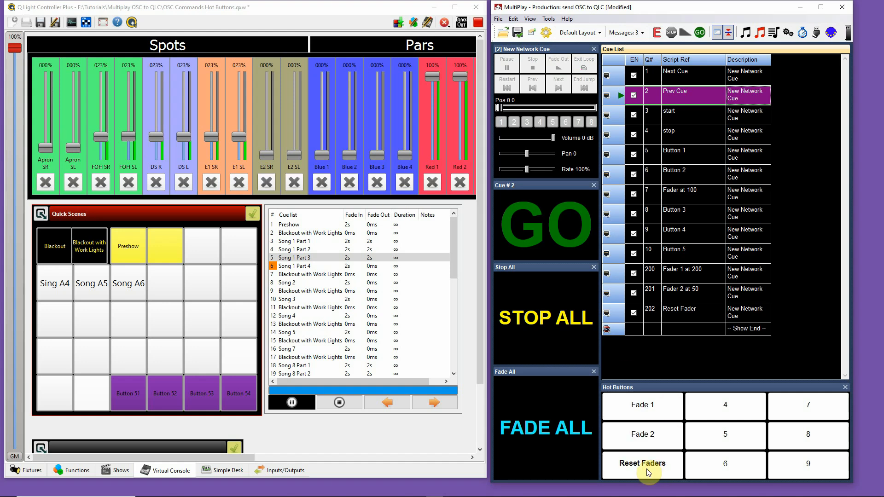